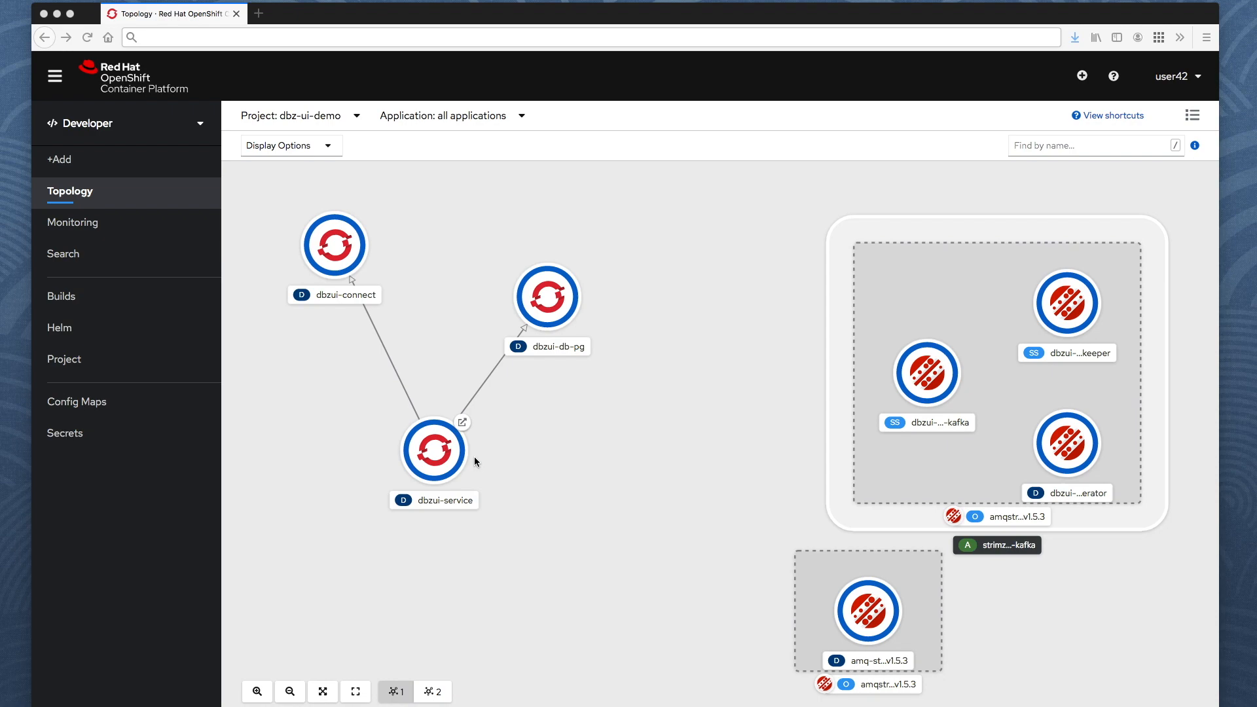
Open Debezium UI, keep the dbzui-connect cluster selected, and start a new connector.
left_click(462, 422)
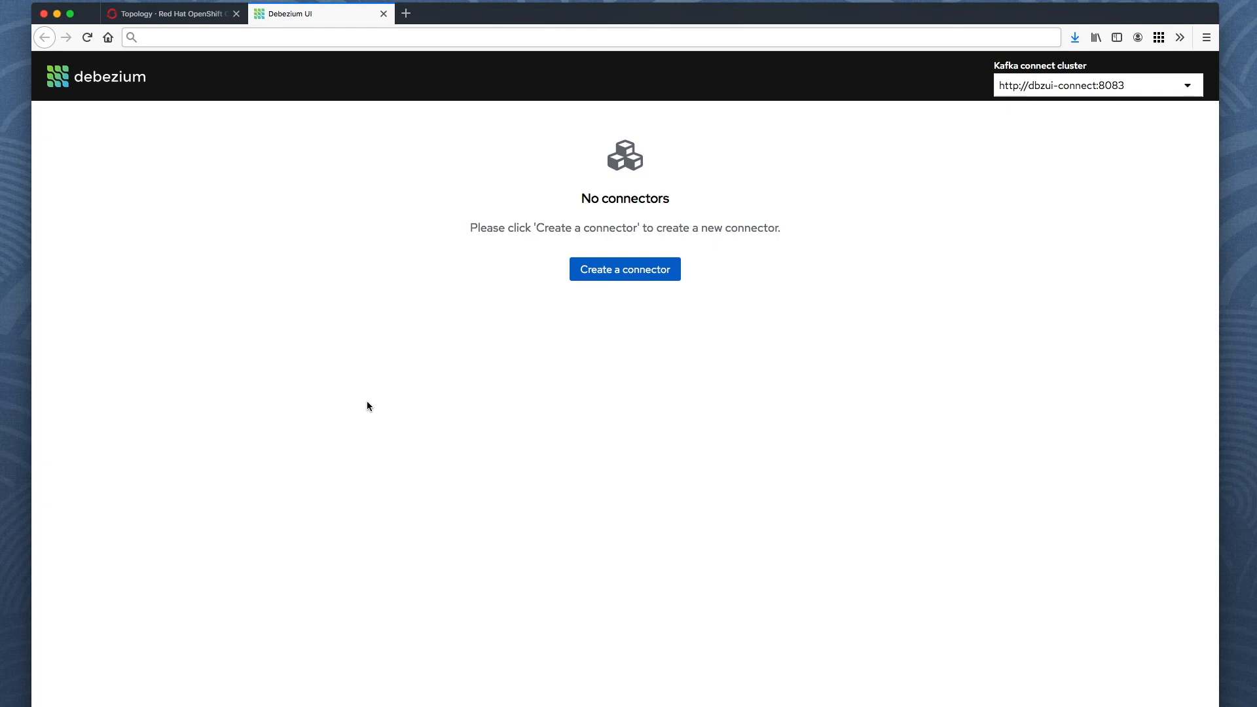
left_click(1079, 87)
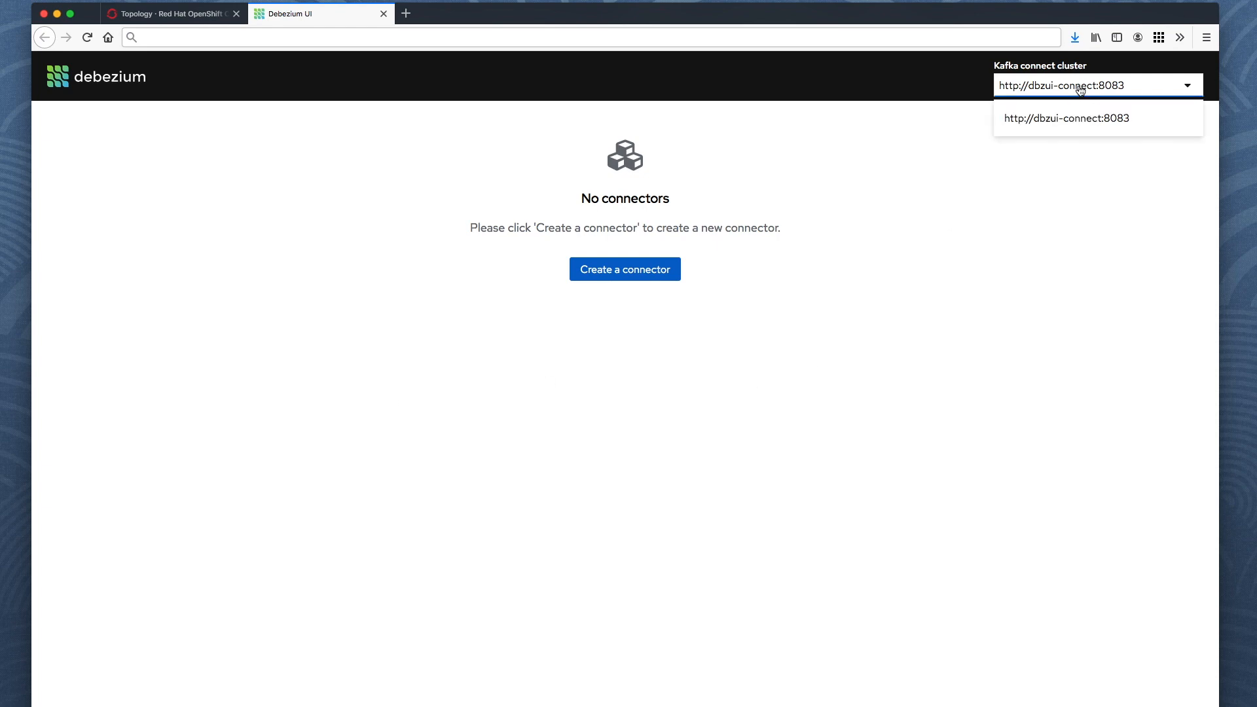
left_click(1078, 130)
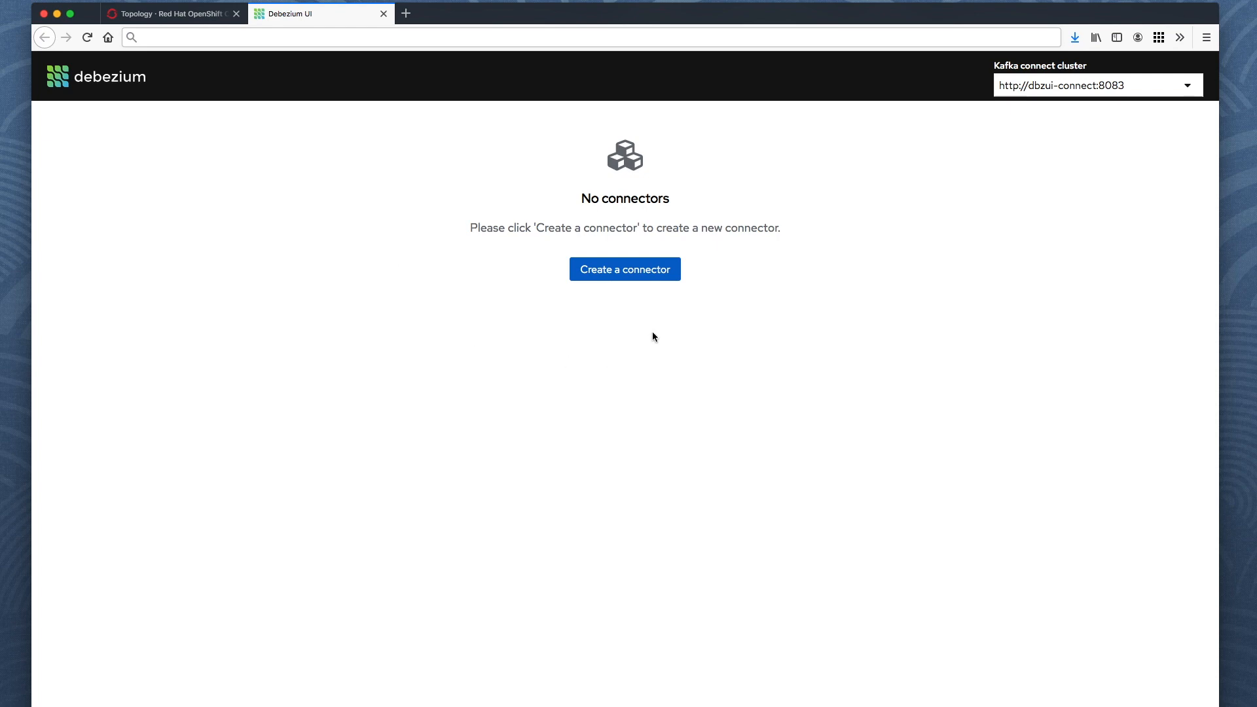
left_click(648, 272)
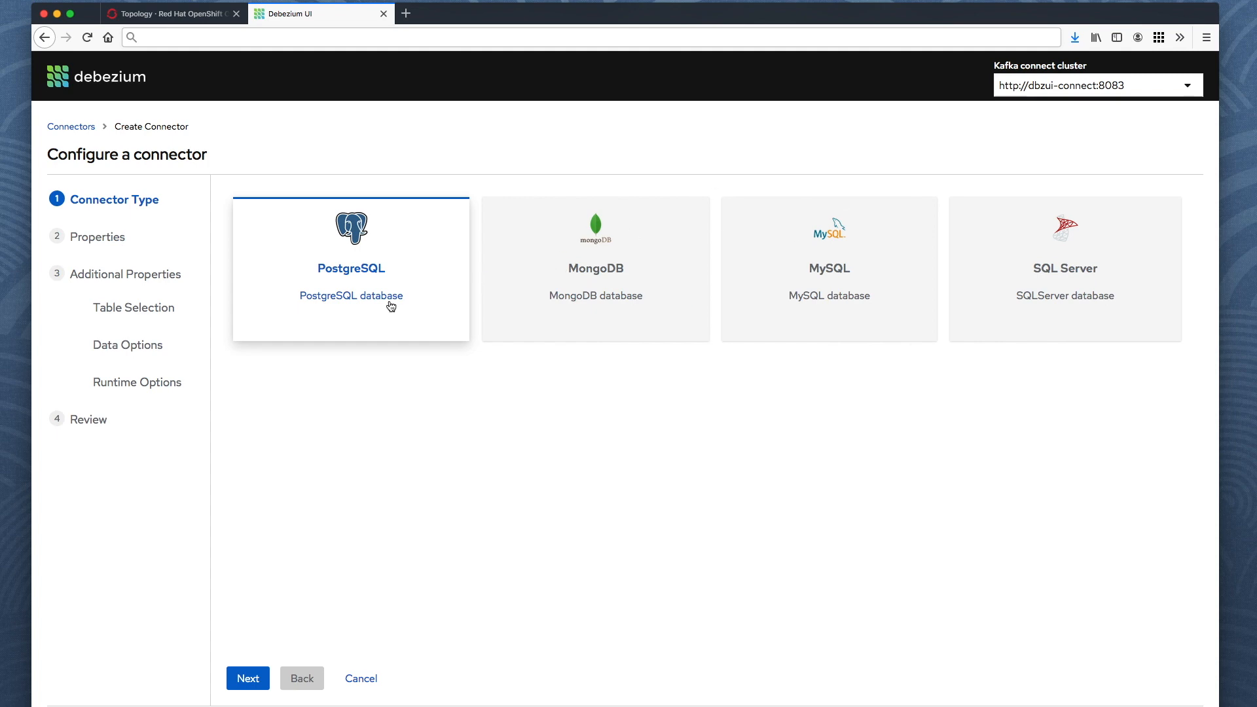
Continue with PostgreSQL as the connector type to the Properties step.
left_click(257, 680)
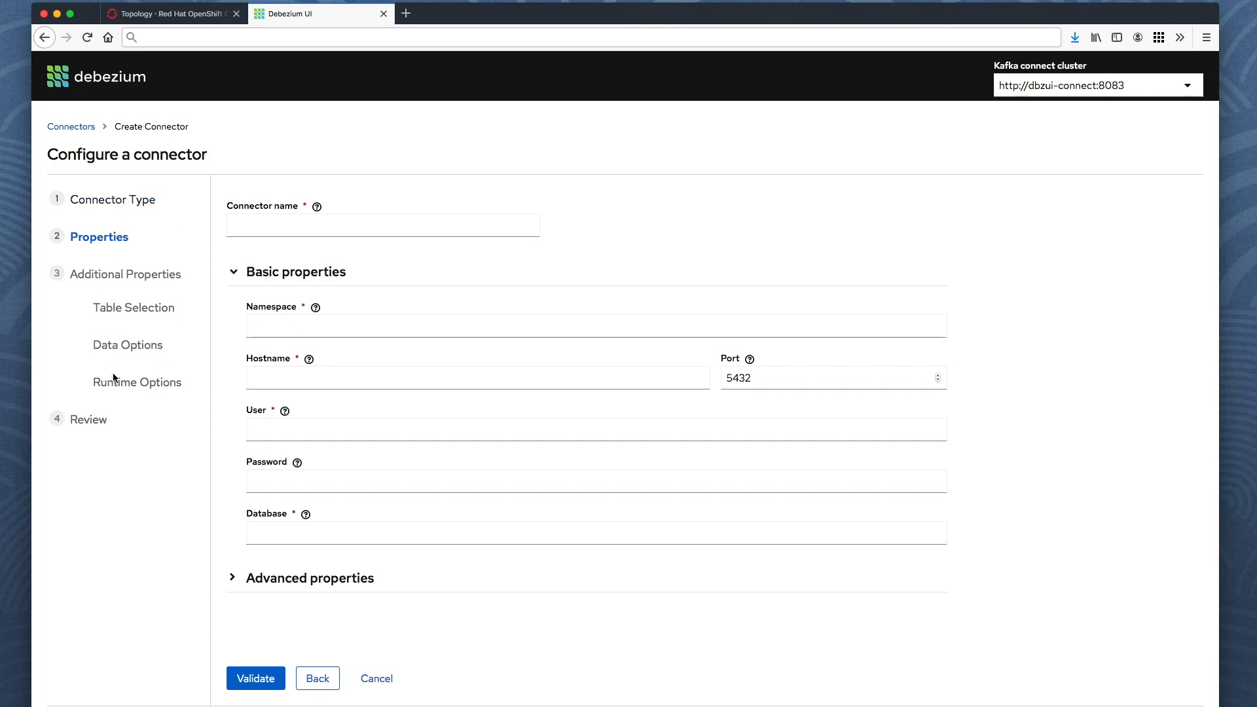
Name the connector 'helloworld-connector' with namespace dbserver42.
left_click(358, 373)
left_click(361, 235)
type("helloword")
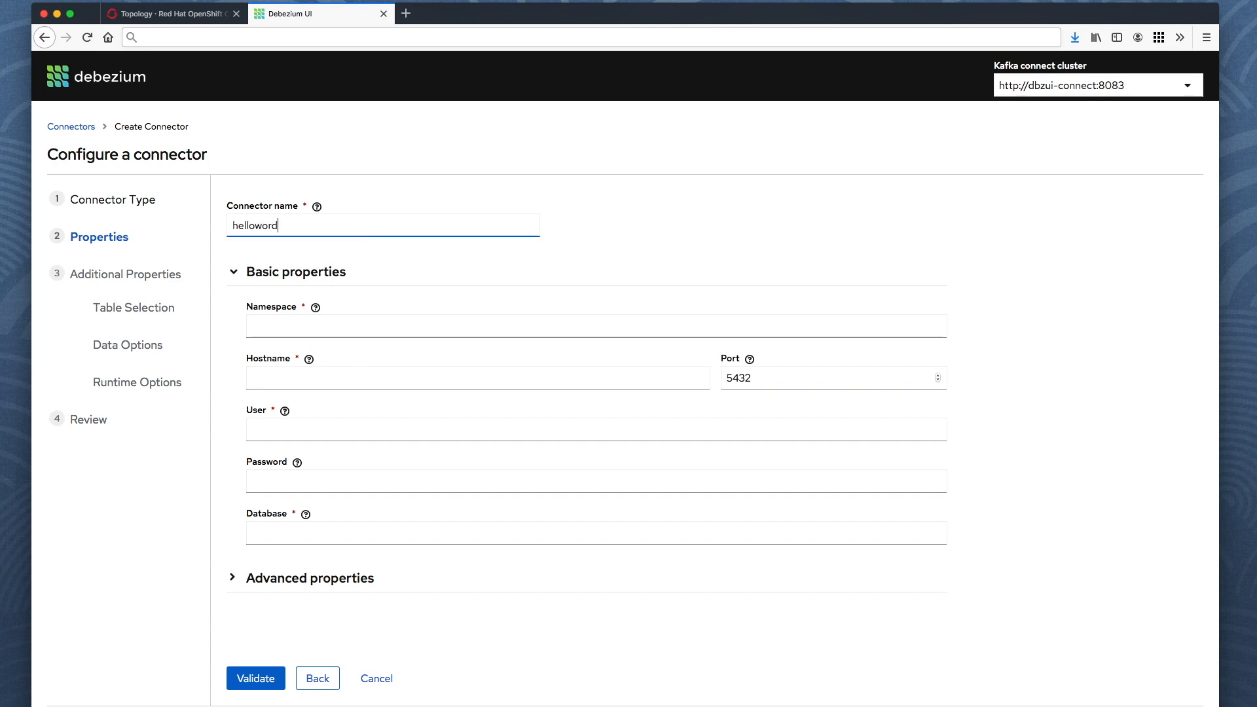
key("BackSpace")
type("ld-connector")
left_click(356, 327)
type("db")
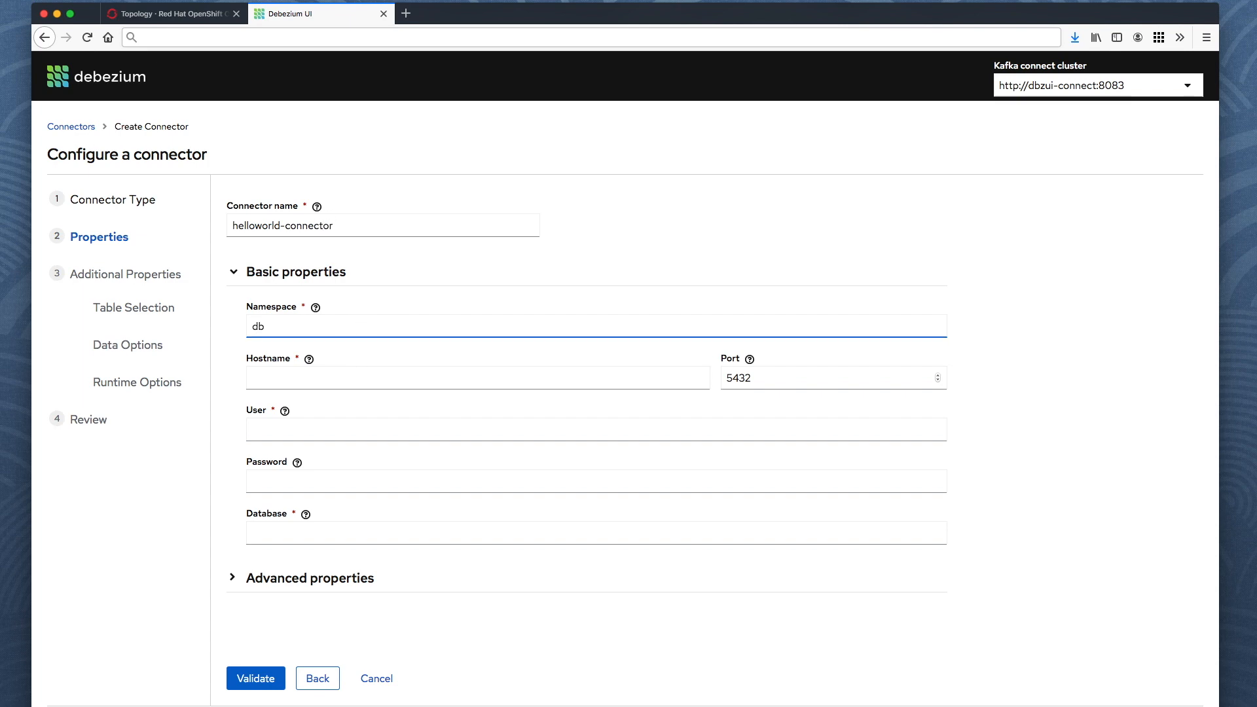
type("server42")
Enter host dbzui-db-pg, user postgres, the password and database postgres, then validate.
left_click(318, 389)
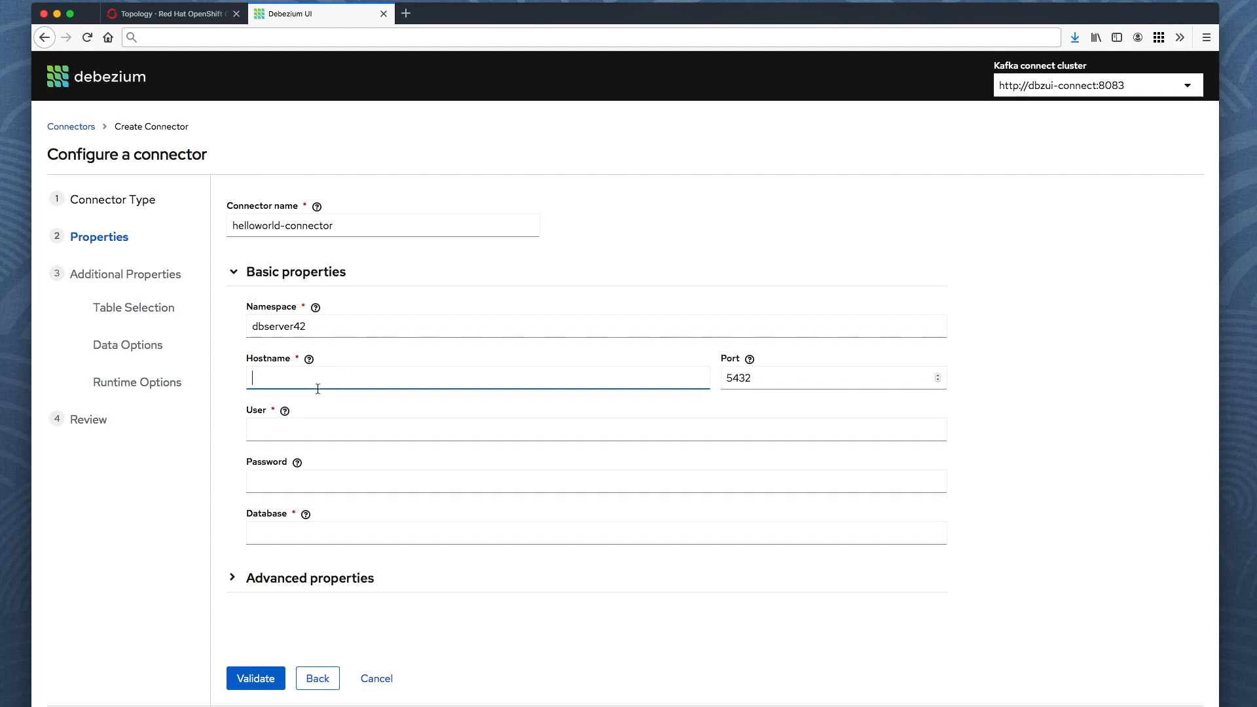
left_click(187, 23)
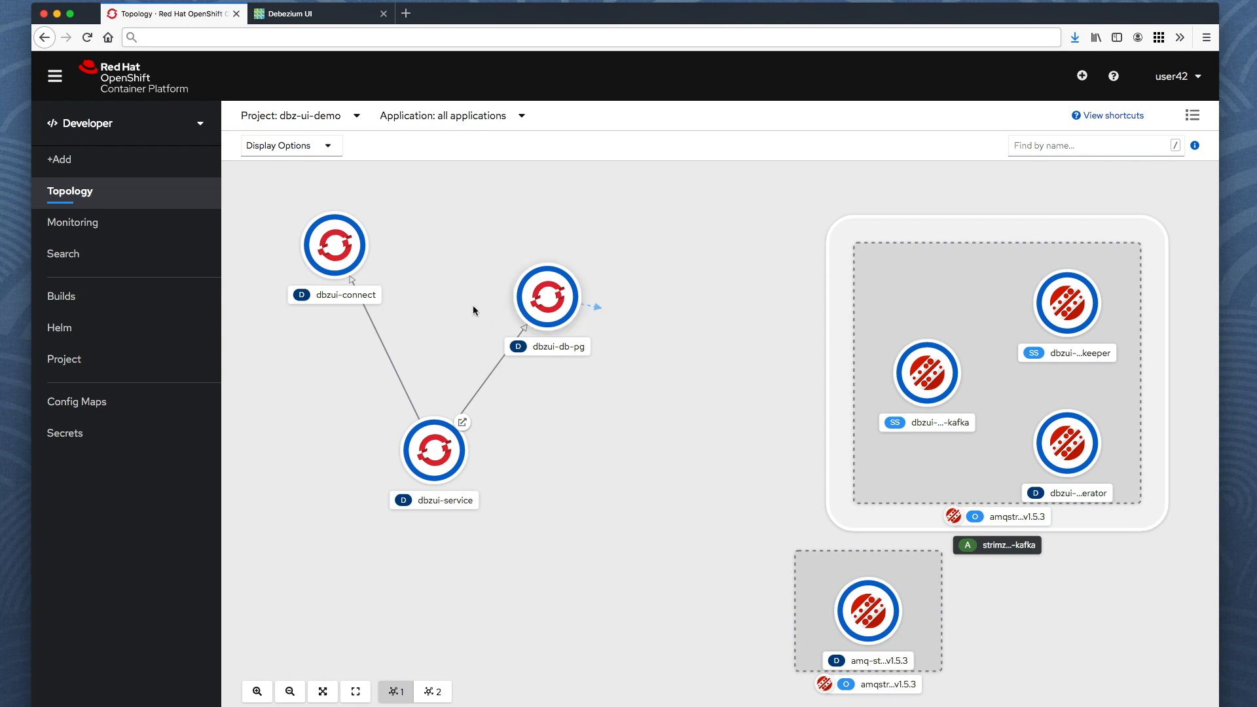
left_click(311, 15)
type("d")
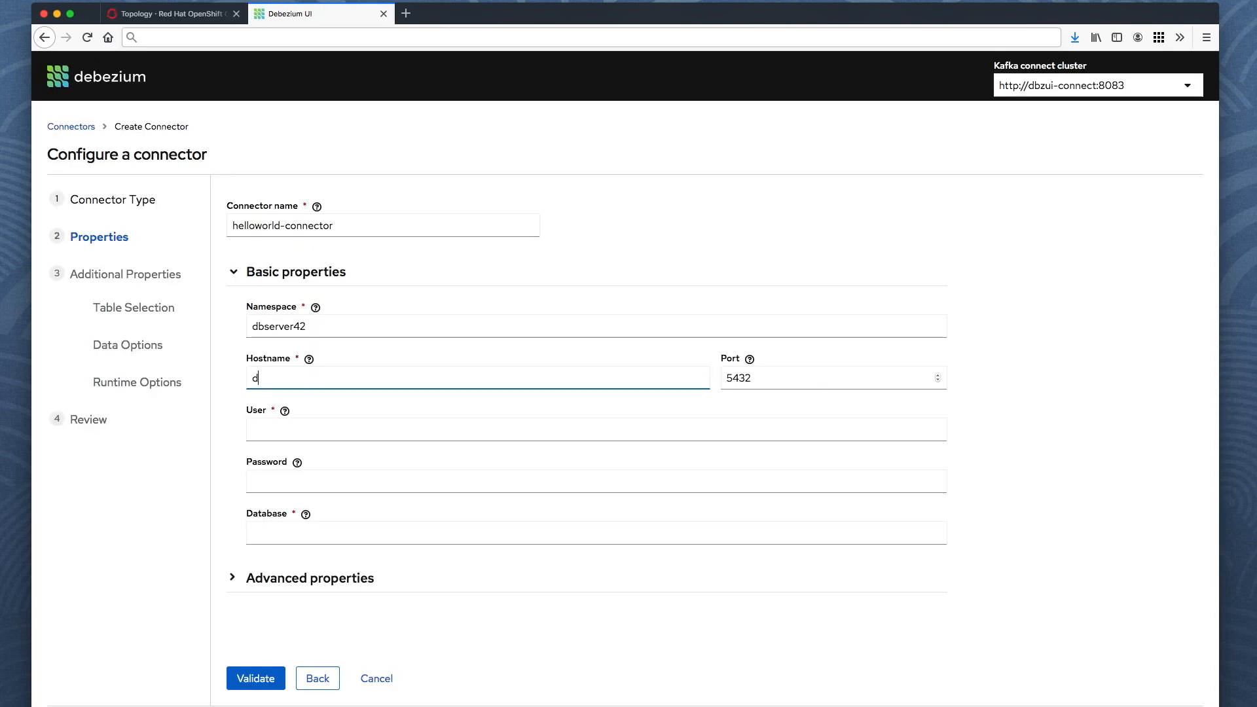
type("bzui-db-pg")
key("Tab")
key("Tab")
key("Tab")
key("Tab")
type("postgres")
key("super+a")
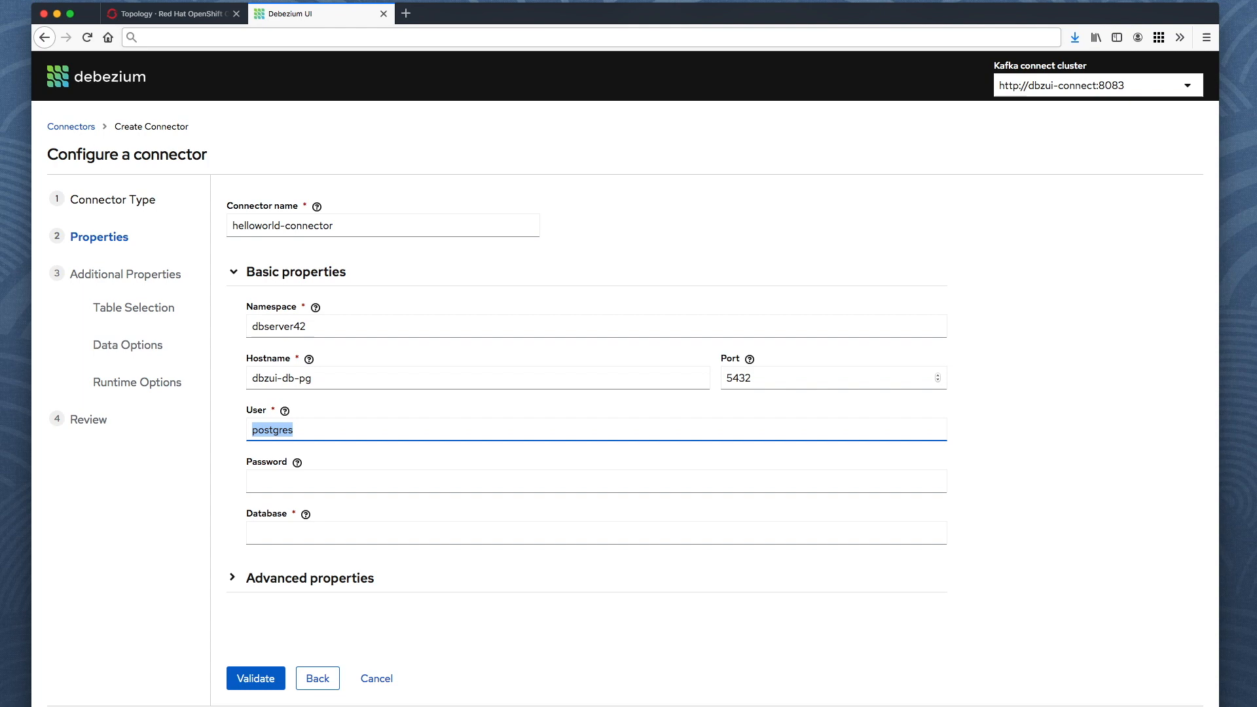
left_click(300, 488)
type("postgres")
left_click(292, 538)
type("postgres")
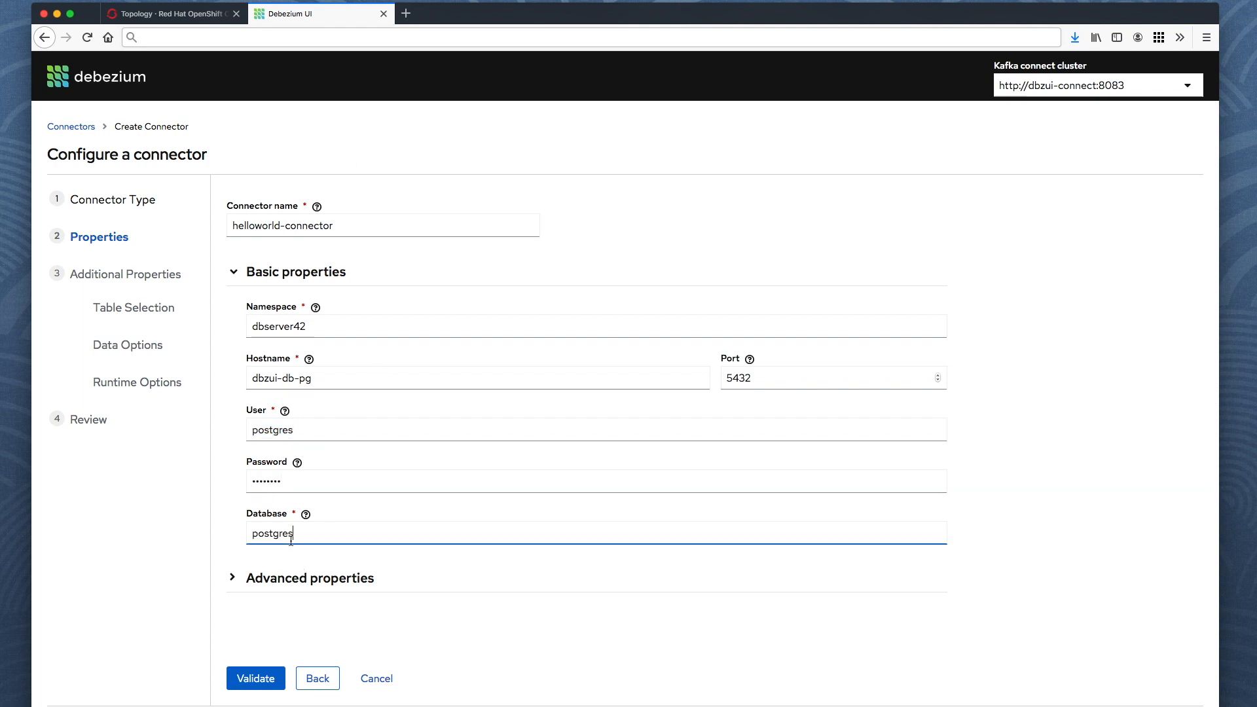
left_click(261, 679)
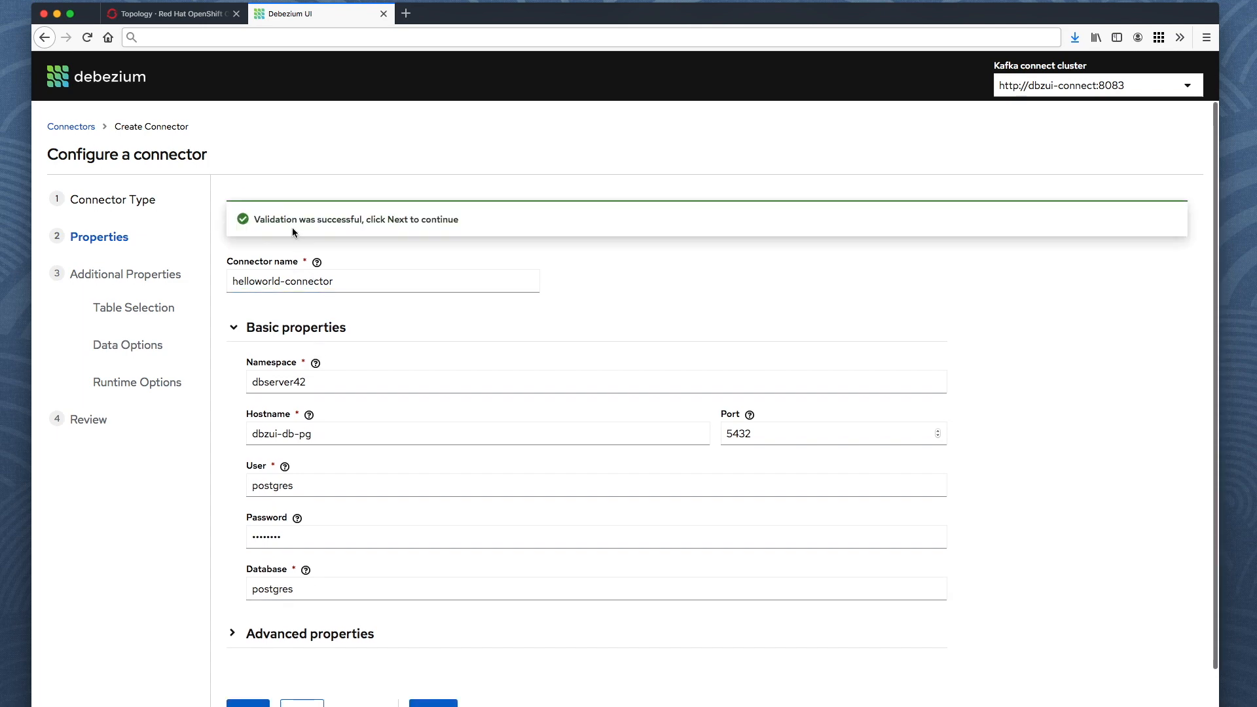
Append 1 to the user name and validate to confirm authentication fails.
left_click(274, 269)
left_click(355, 383)
left_click(346, 484)
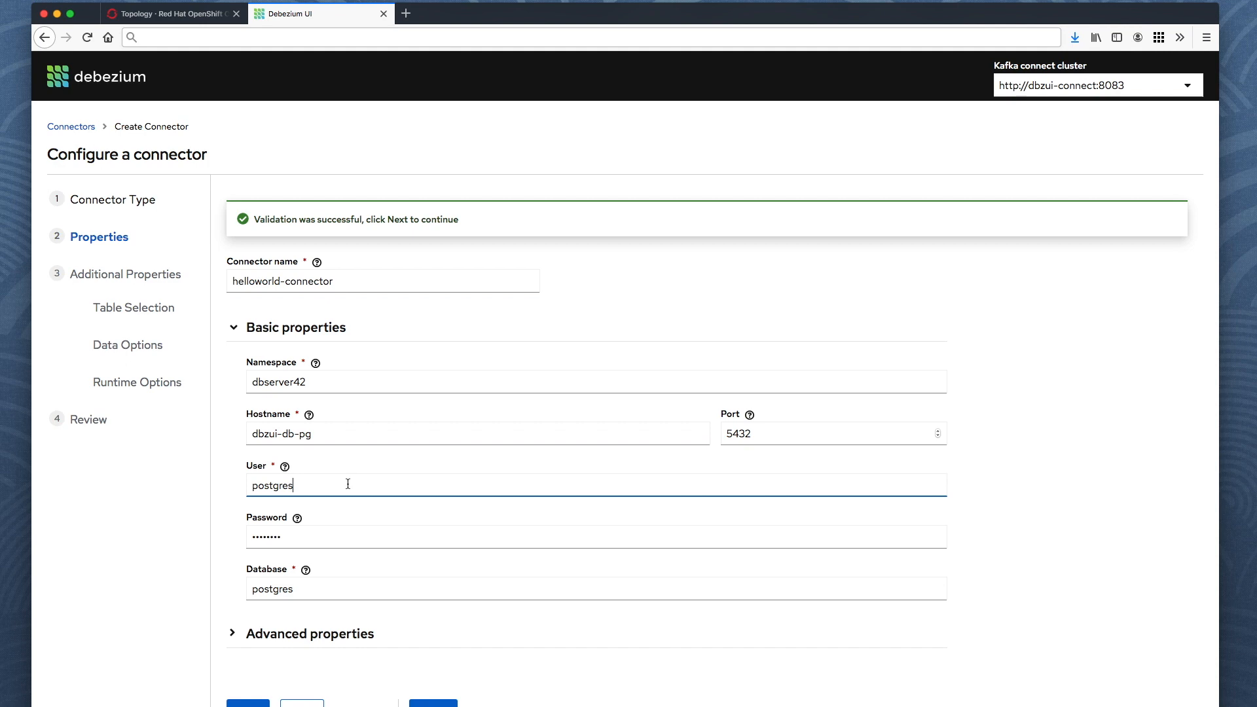
type("1")
left_click(260, 680)
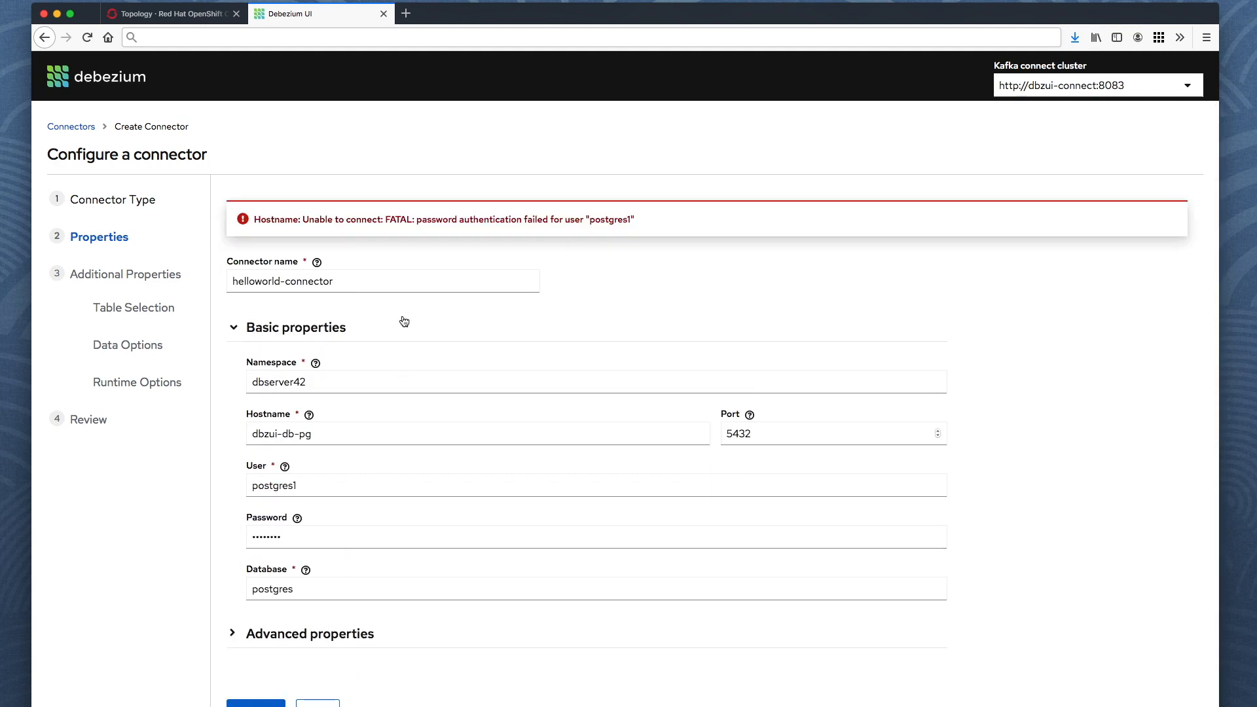
Restore the user to postgres and expand Advanced properties.
left_click(350, 489)
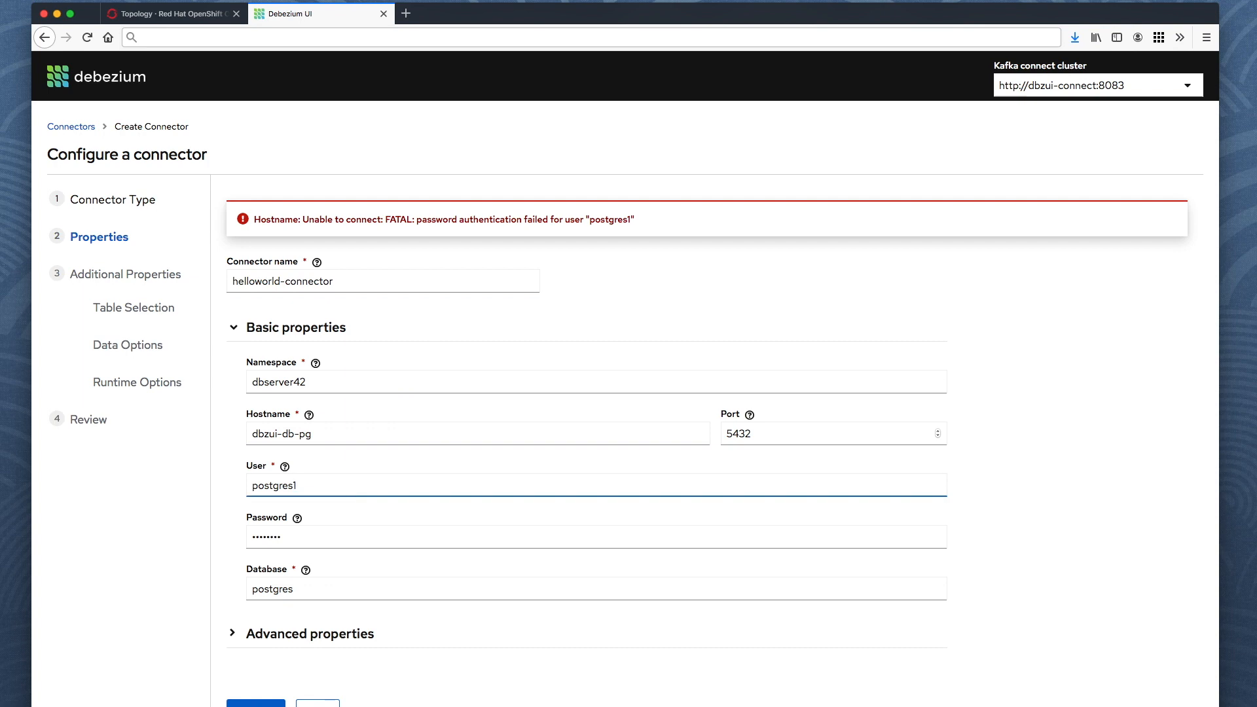
key("BackSpace")
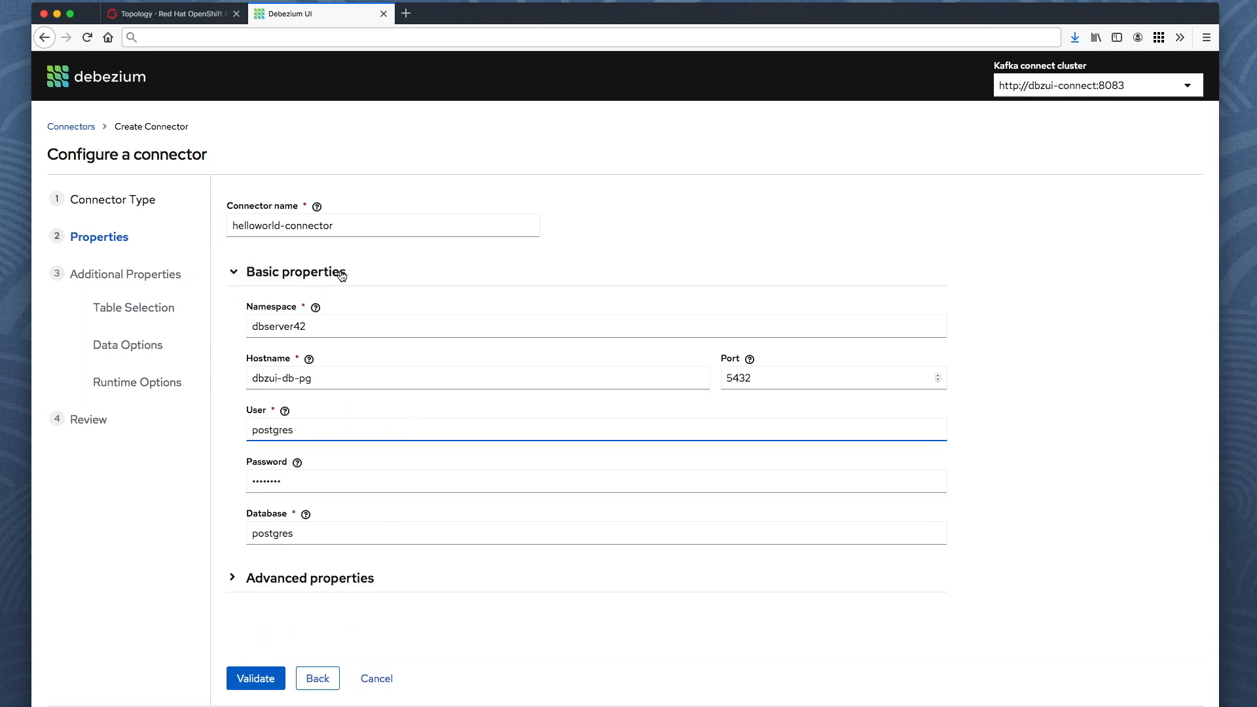
left_click(234, 581)
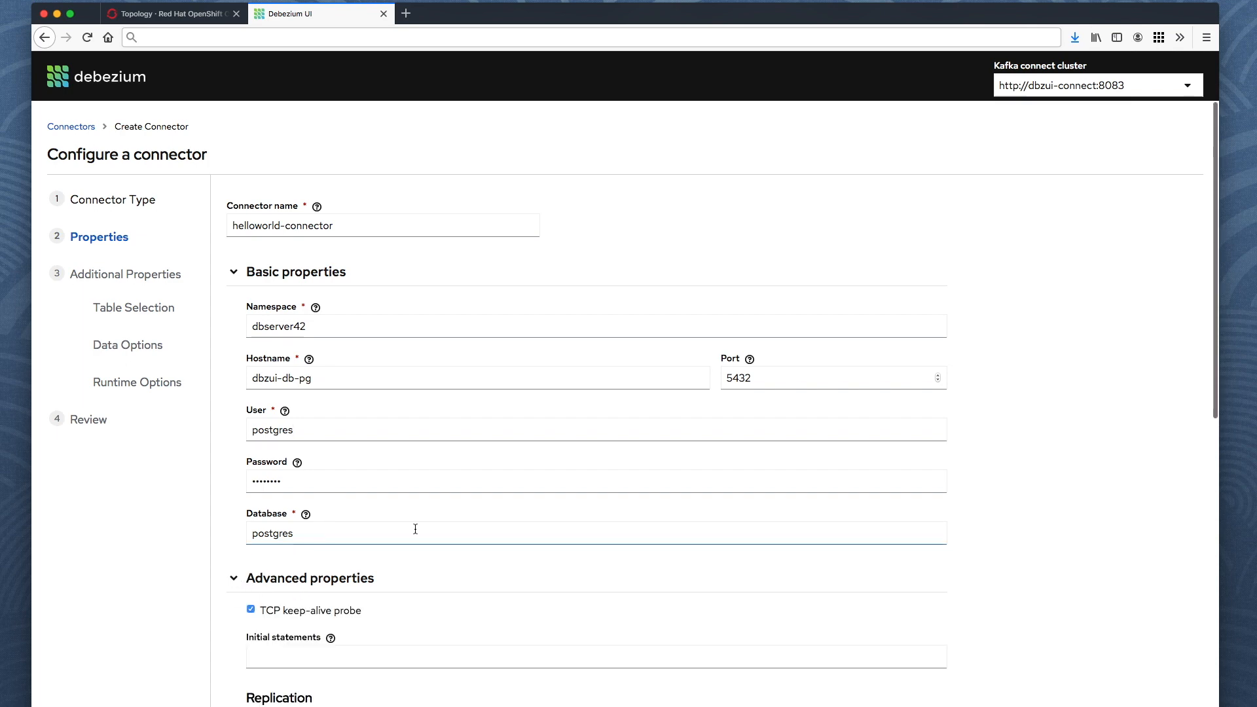
Append 42 to the replication slot name.
scroll(415, 527, "down", 5)
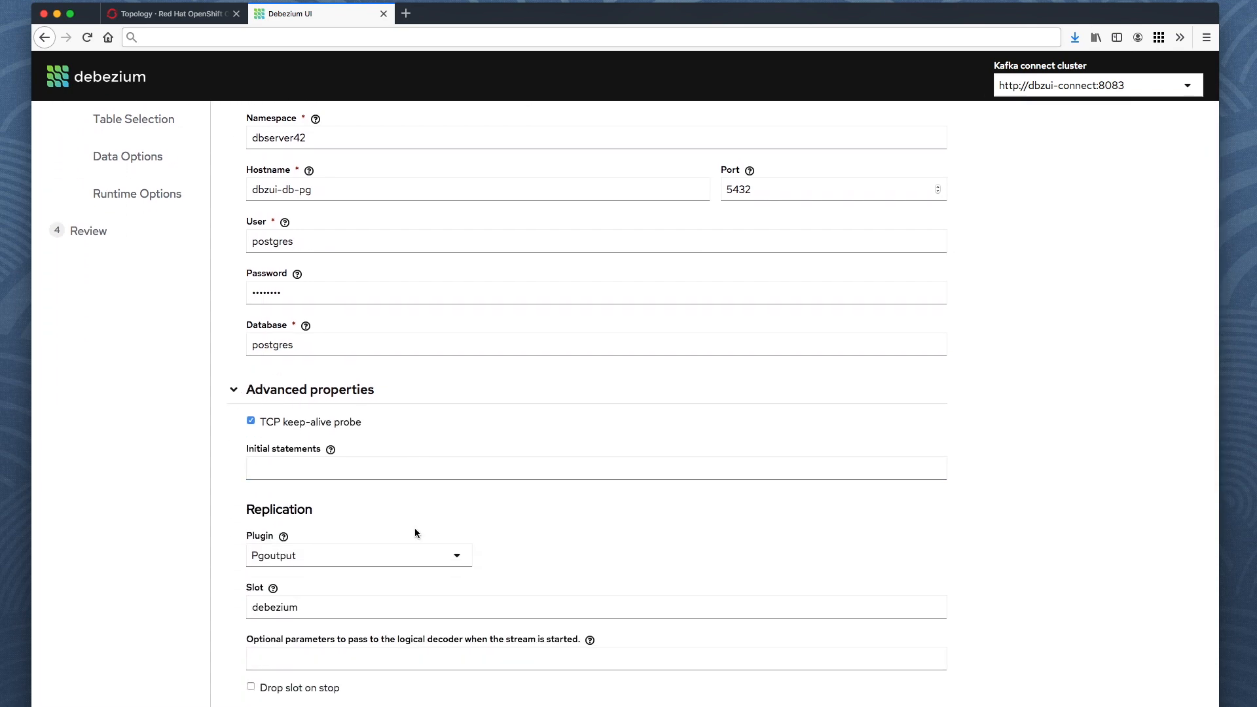
scroll(415, 532, "down", 5)
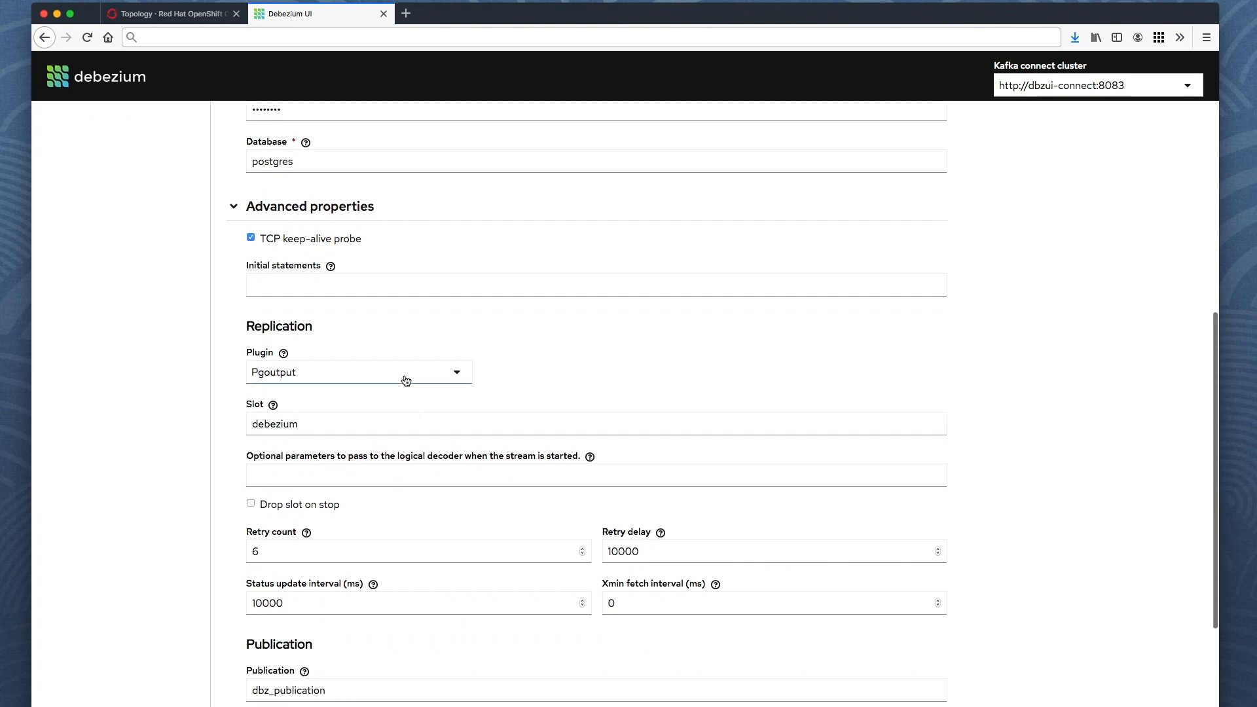
scroll(405, 381, "down", 3)
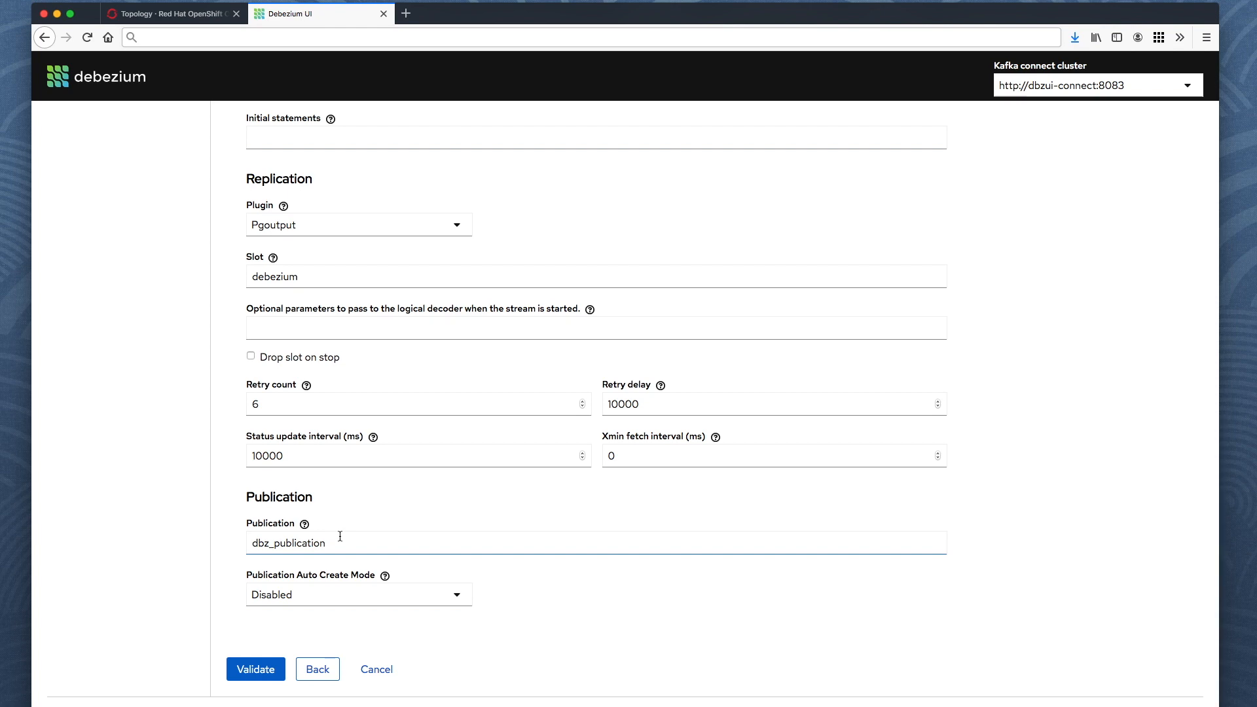
scroll(340, 536, "up", 3)
left_click(339, 398)
type("42")
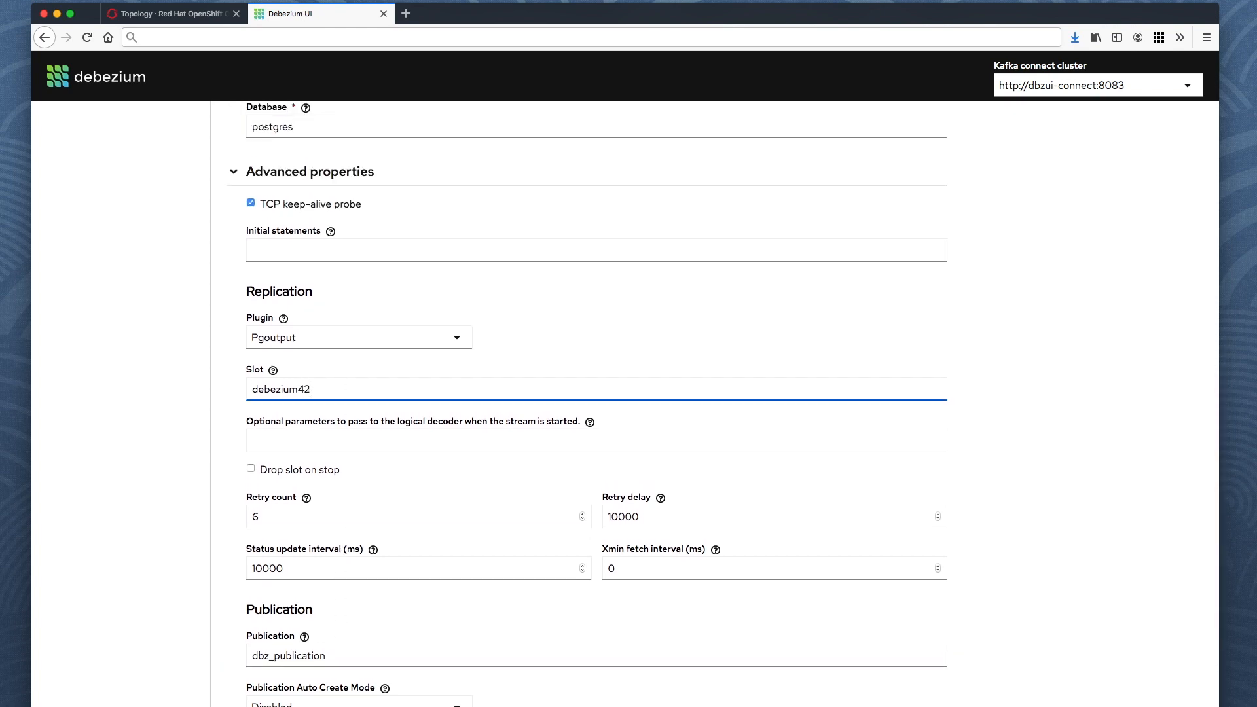
Revalidate the connection properties and advance to Table Selection.
scroll(277, 656, "down", 3)
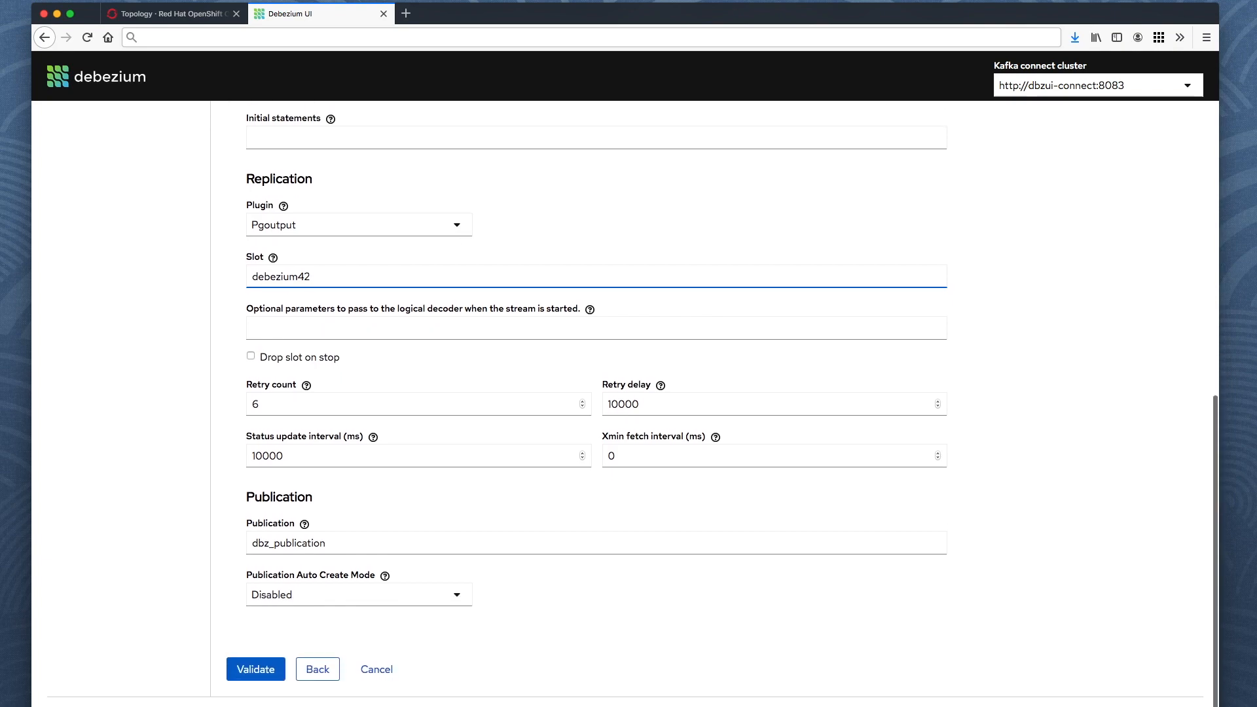
left_click(269, 663)
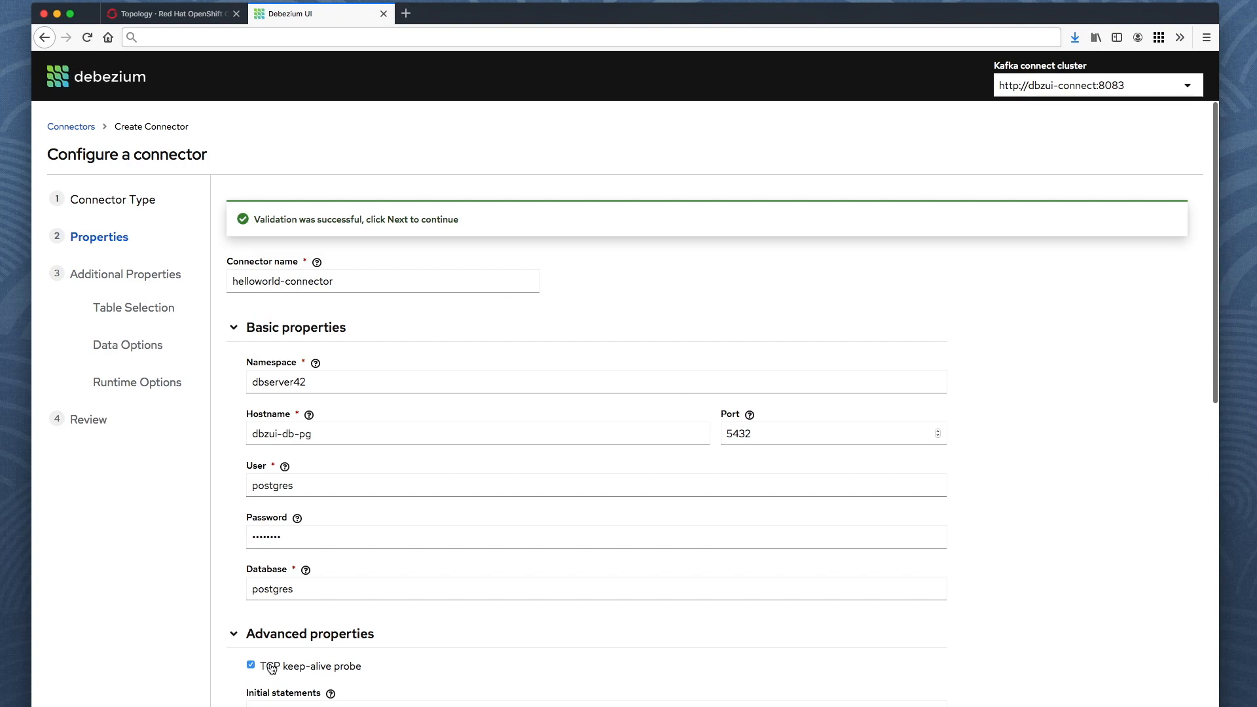
scroll(271, 668, "down", 9)
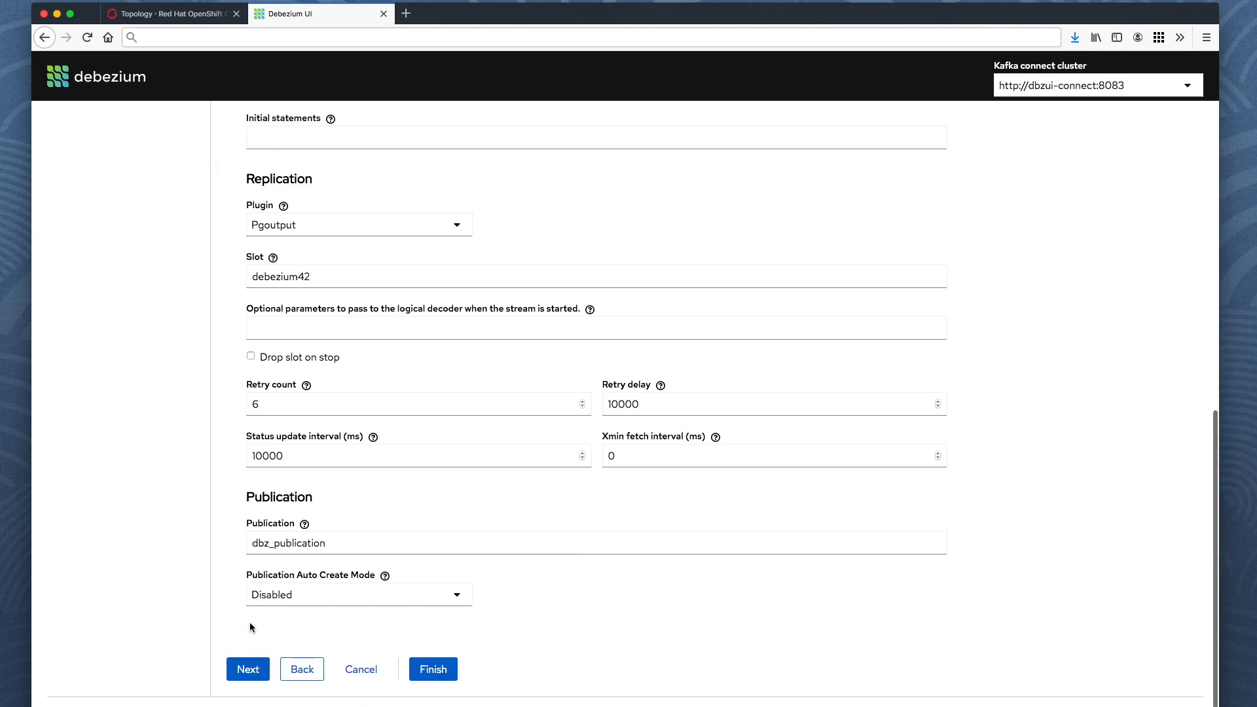
left_click(247, 675)
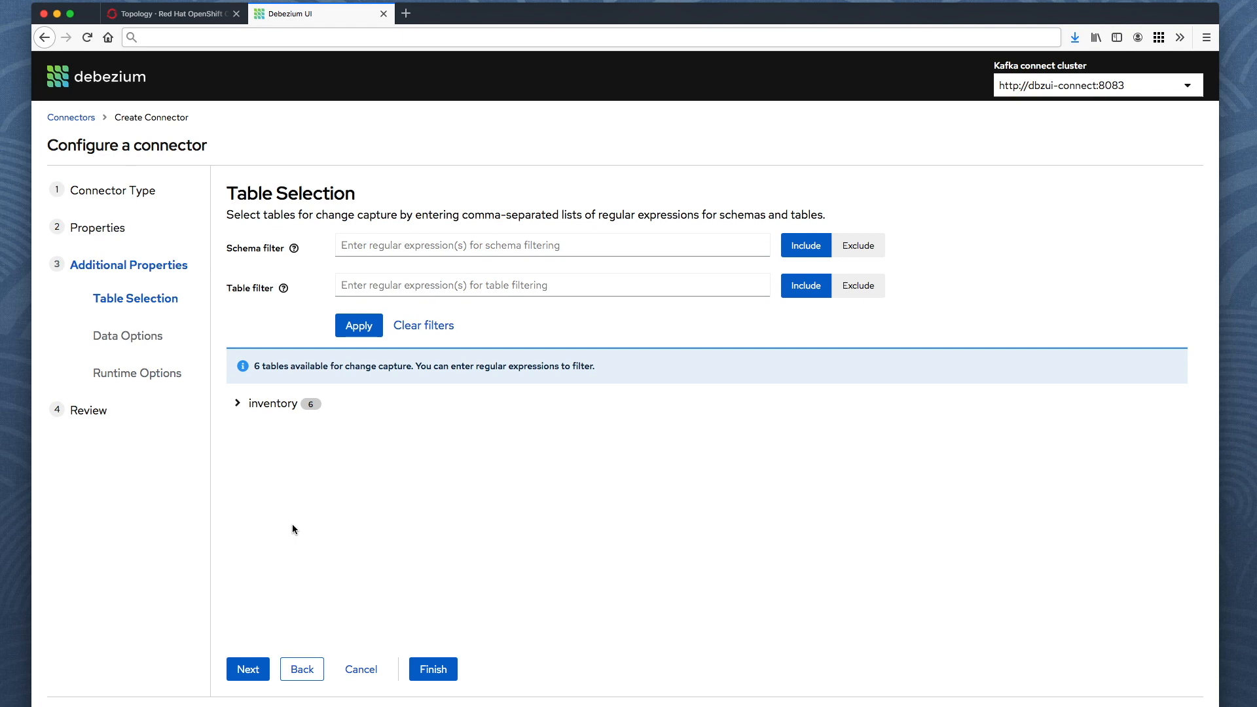
Expand the inventory schema and apply the table filter .*product.*.
left_click(238, 410)
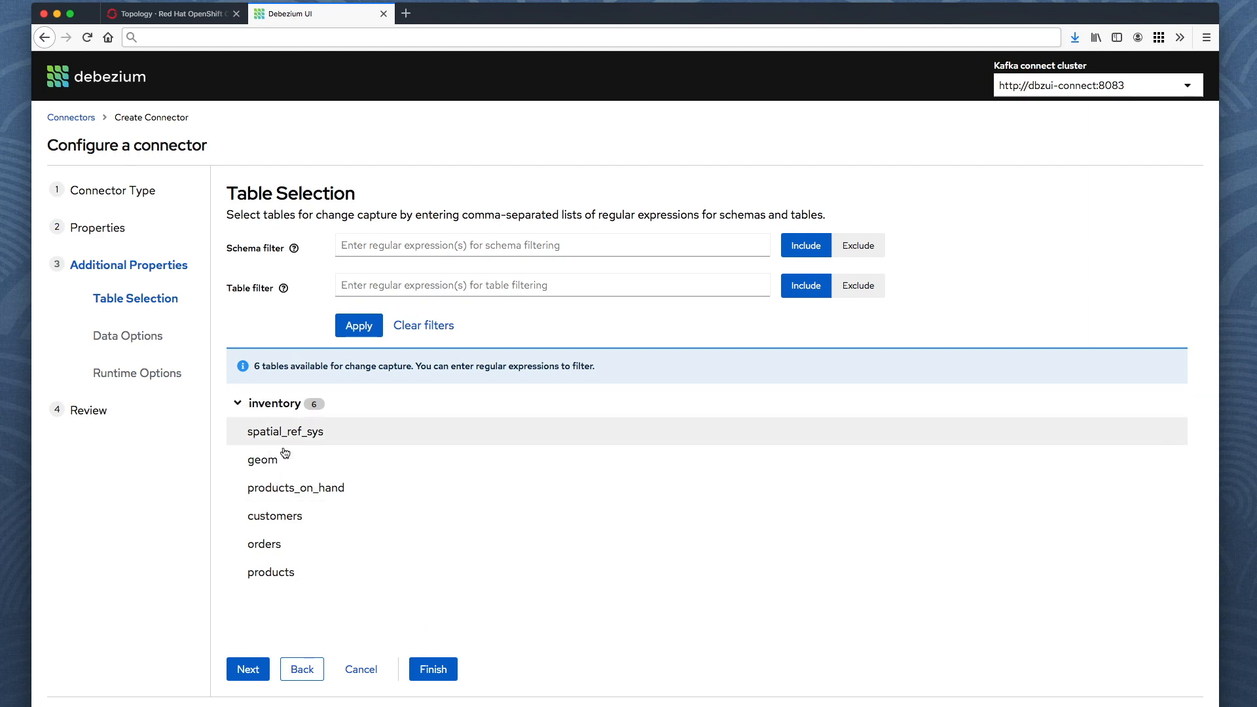
left_click(425, 294)
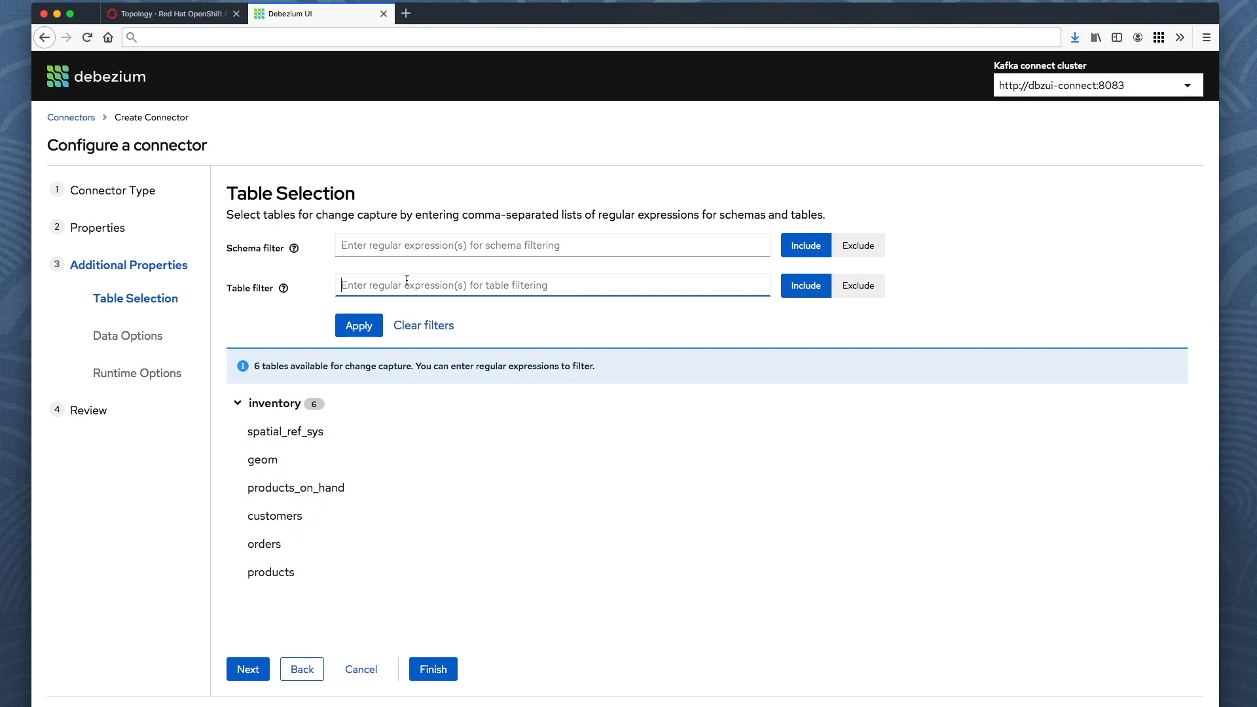
type(".*prod")
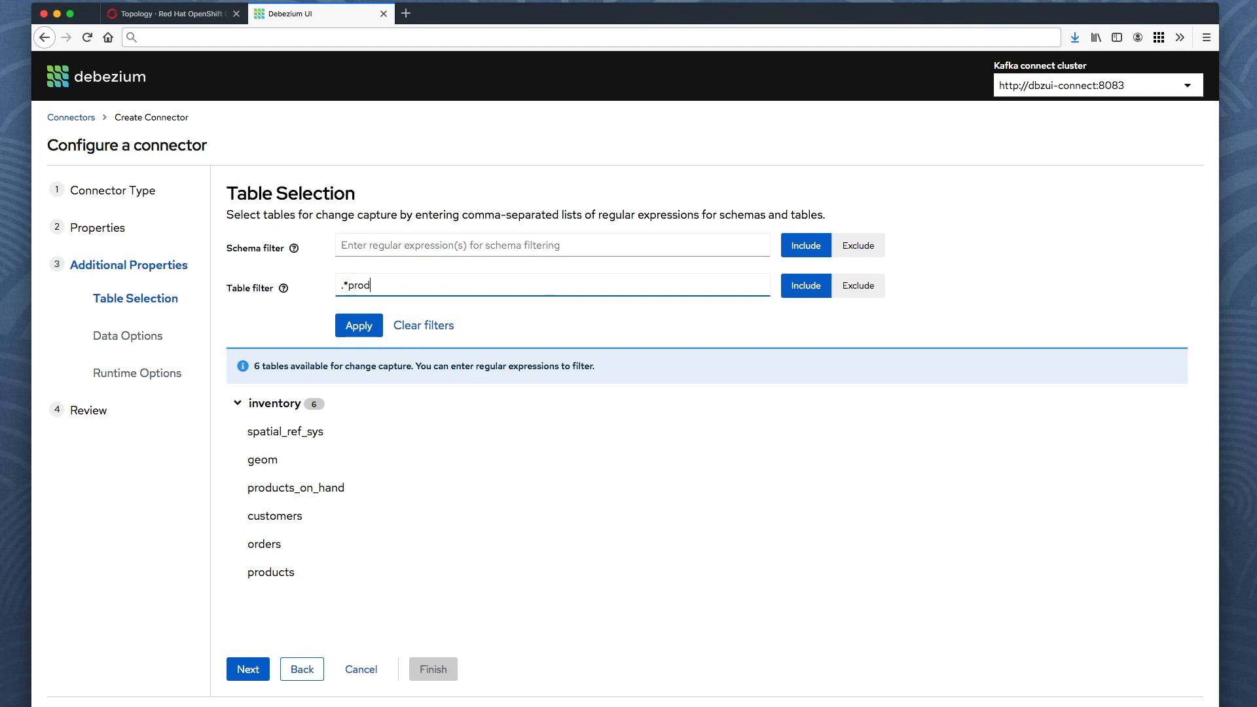
type("uct.*")
left_click(359, 326)
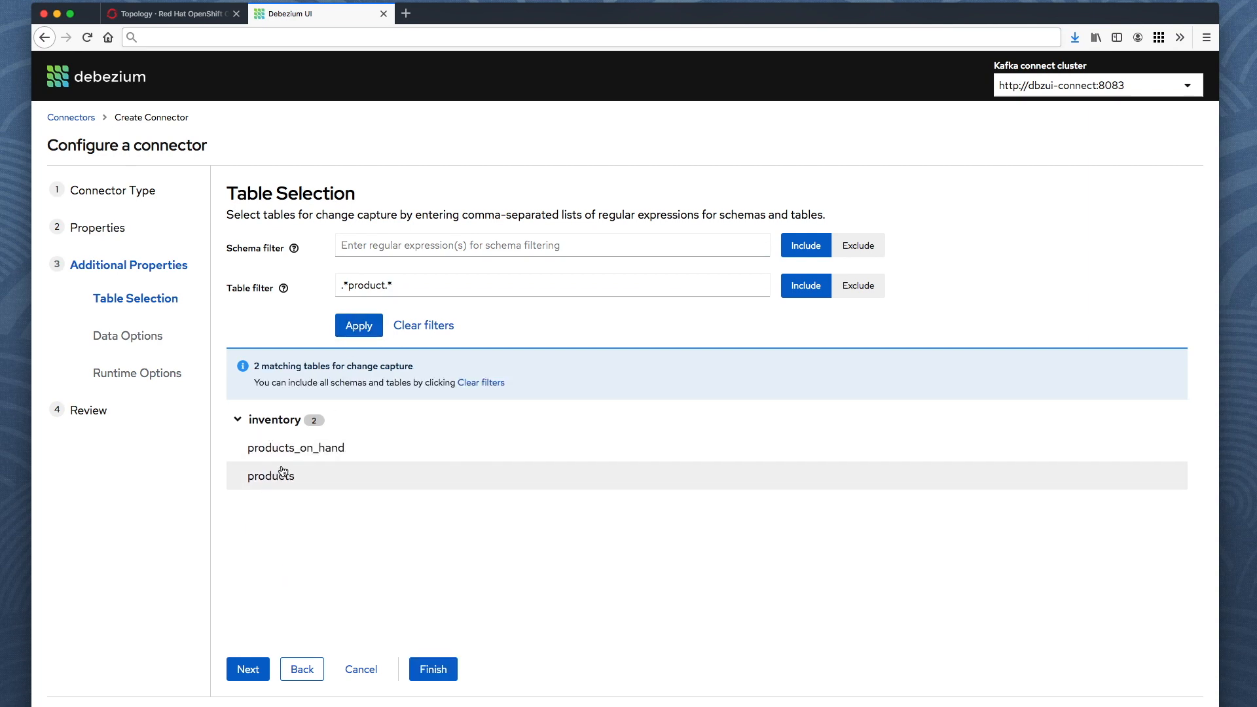
Try the filter as Exclude, then reapply it as Include to keep the 2 product tables.
left_click(861, 288)
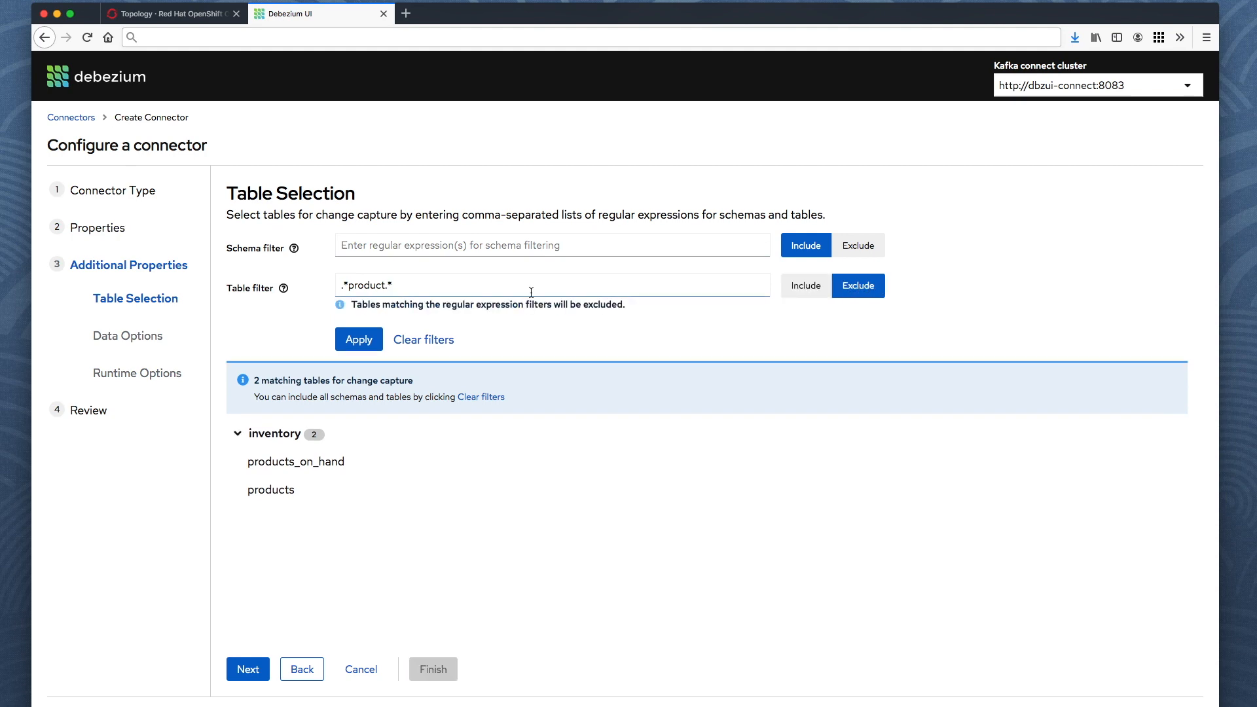
left_click(362, 349)
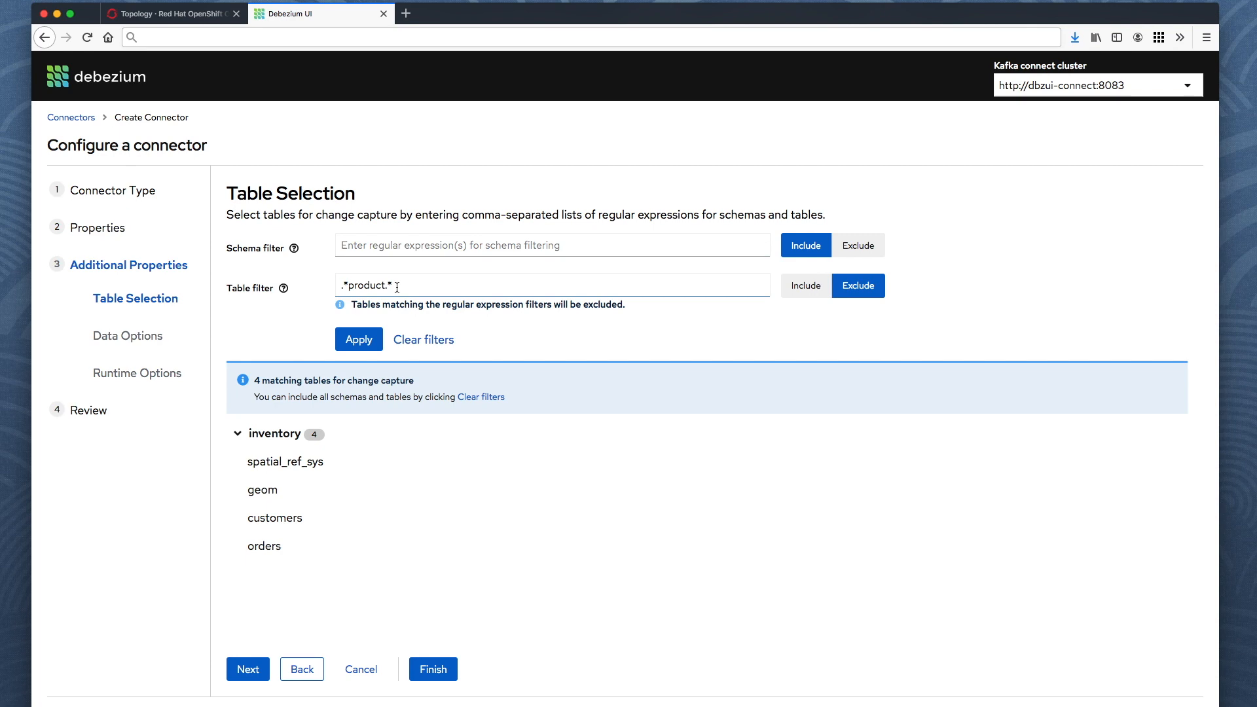
left_click(812, 289)
left_click(362, 337)
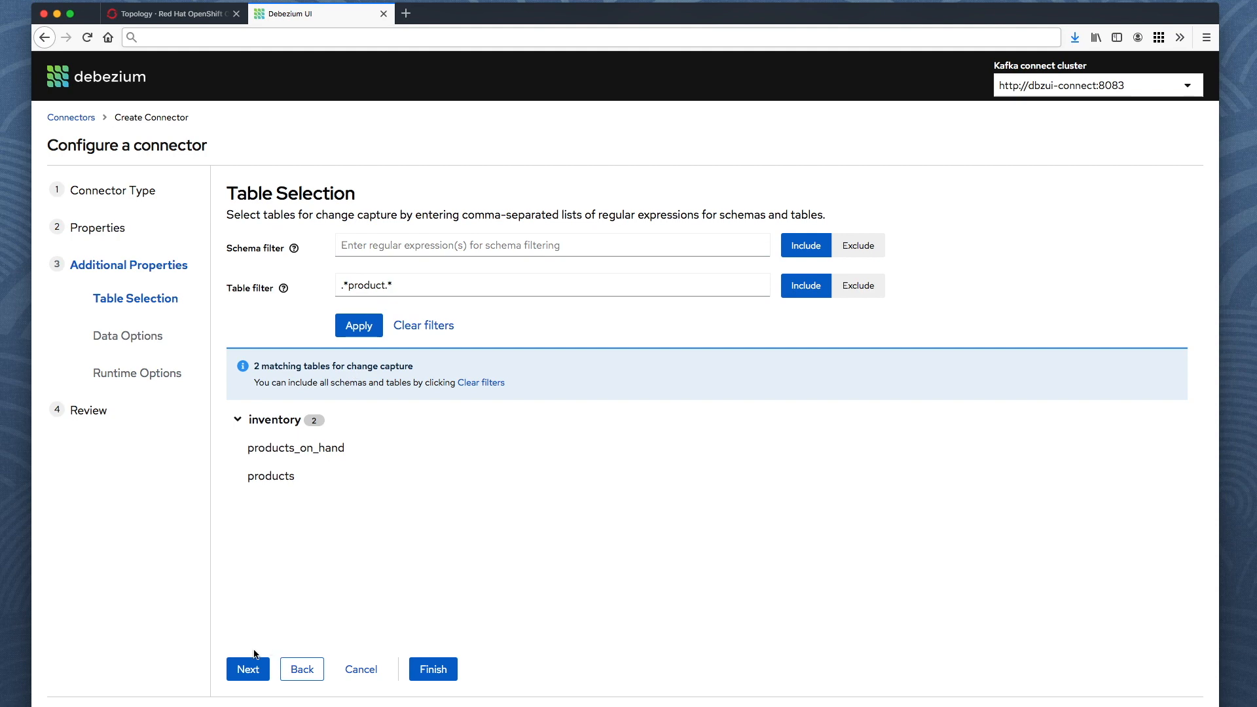
left_click(248, 669)
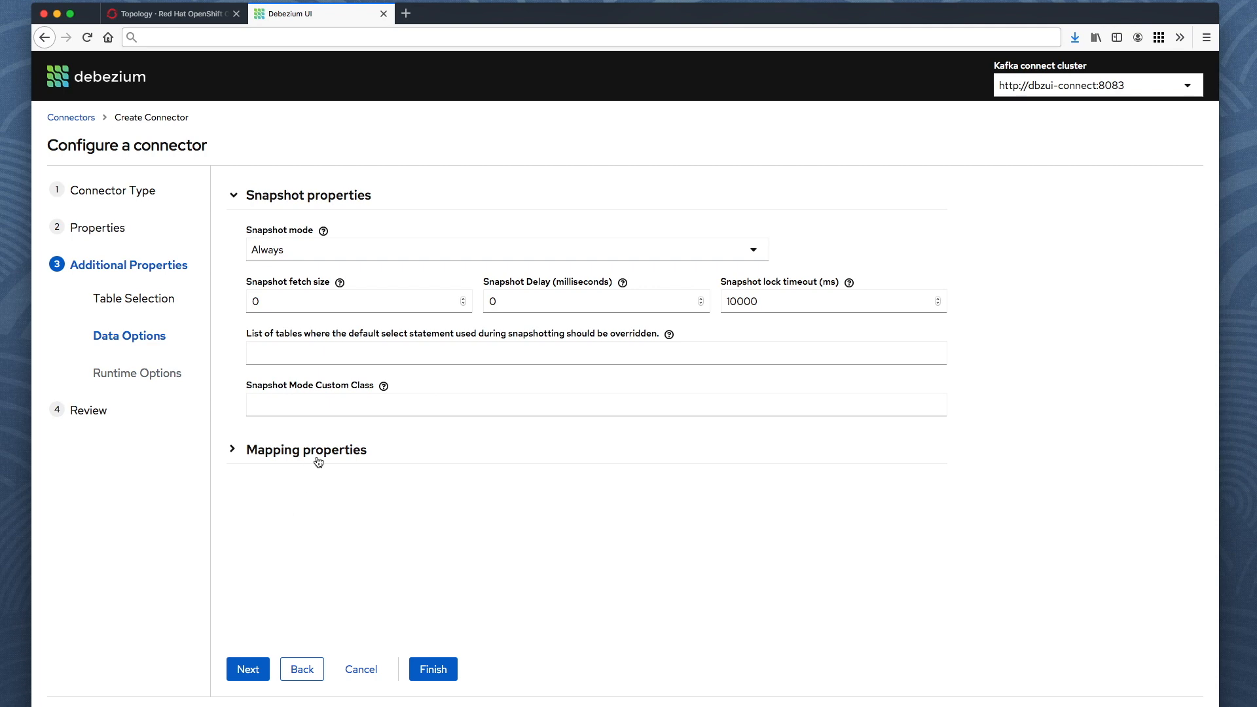
Set snapshot mode to Initial and expand Mapping properties.
left_click(300, 256)
left_click(278, 309)
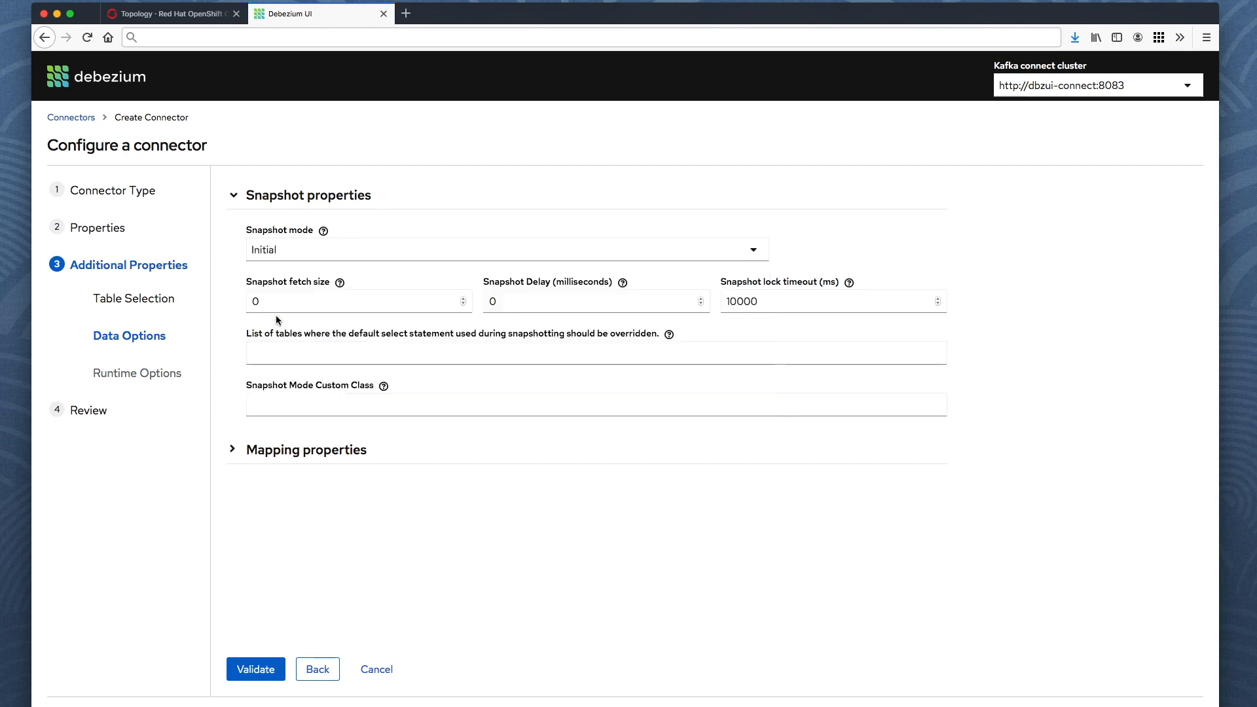
left_click(281, 450)
Validate the data options and continue to Runtime Options.
scroll(363, 361, "down", 3)
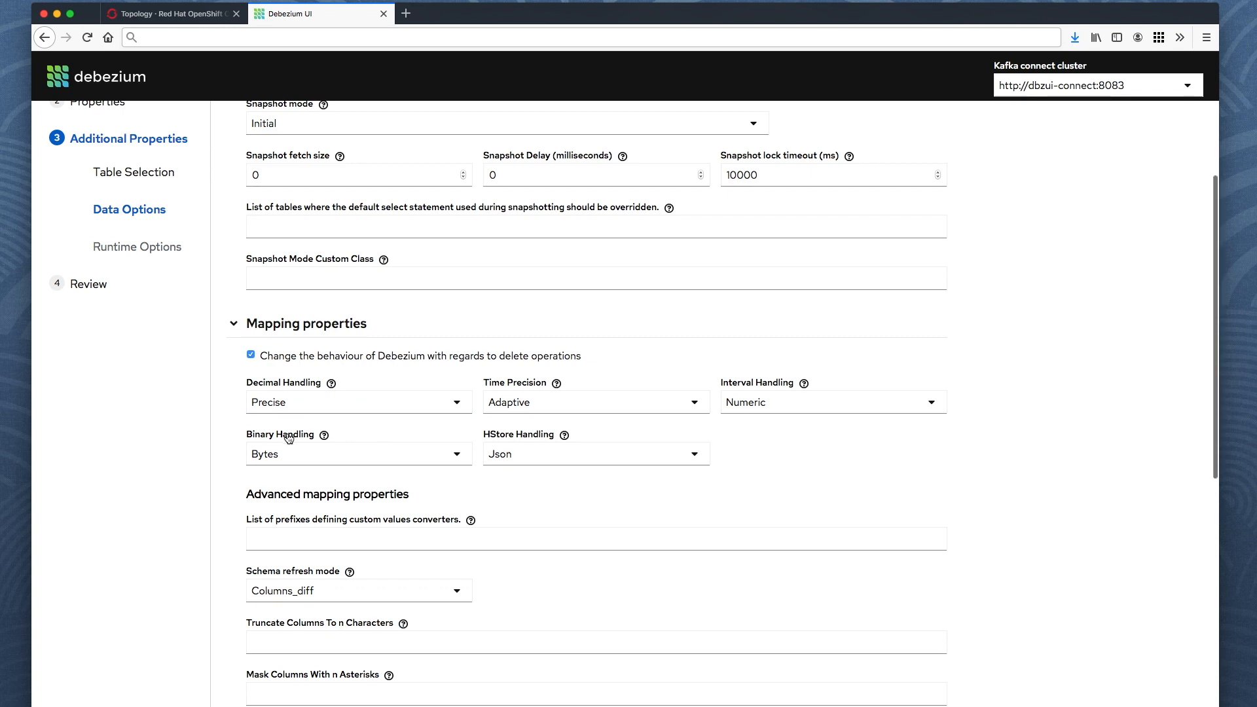
scroll(288, 438, "down", 1)
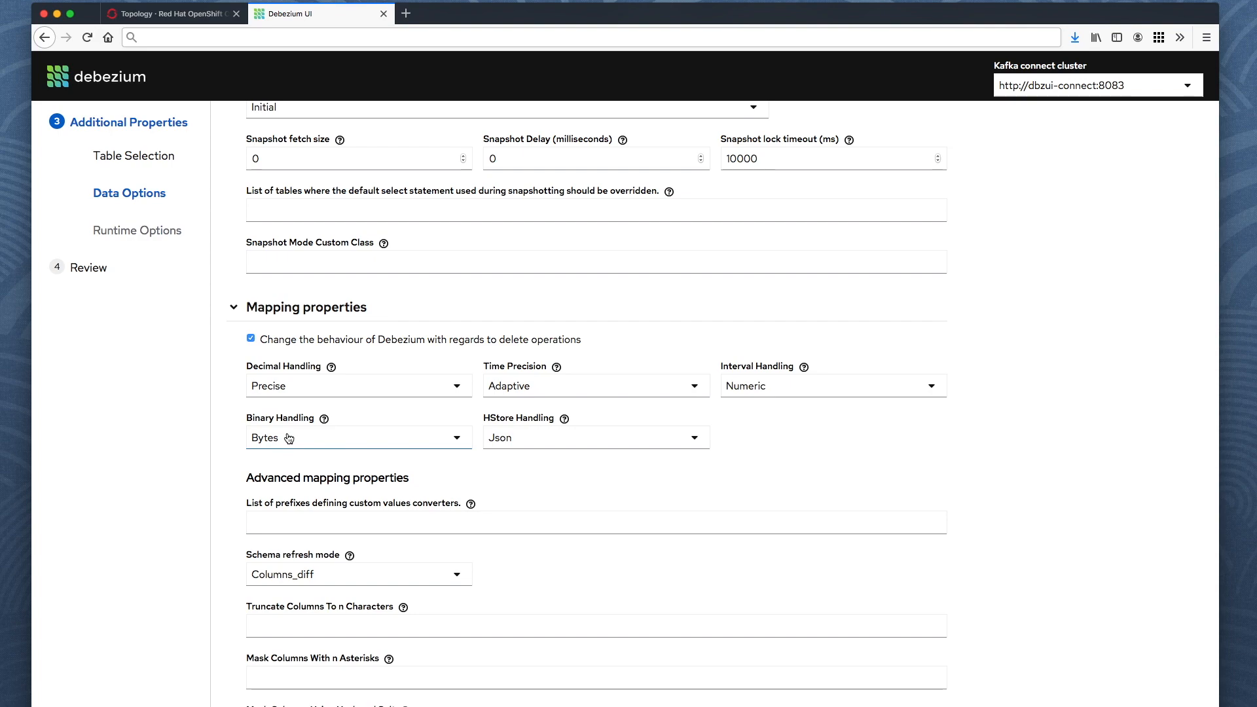
scroll(289, 438, "down", 5)
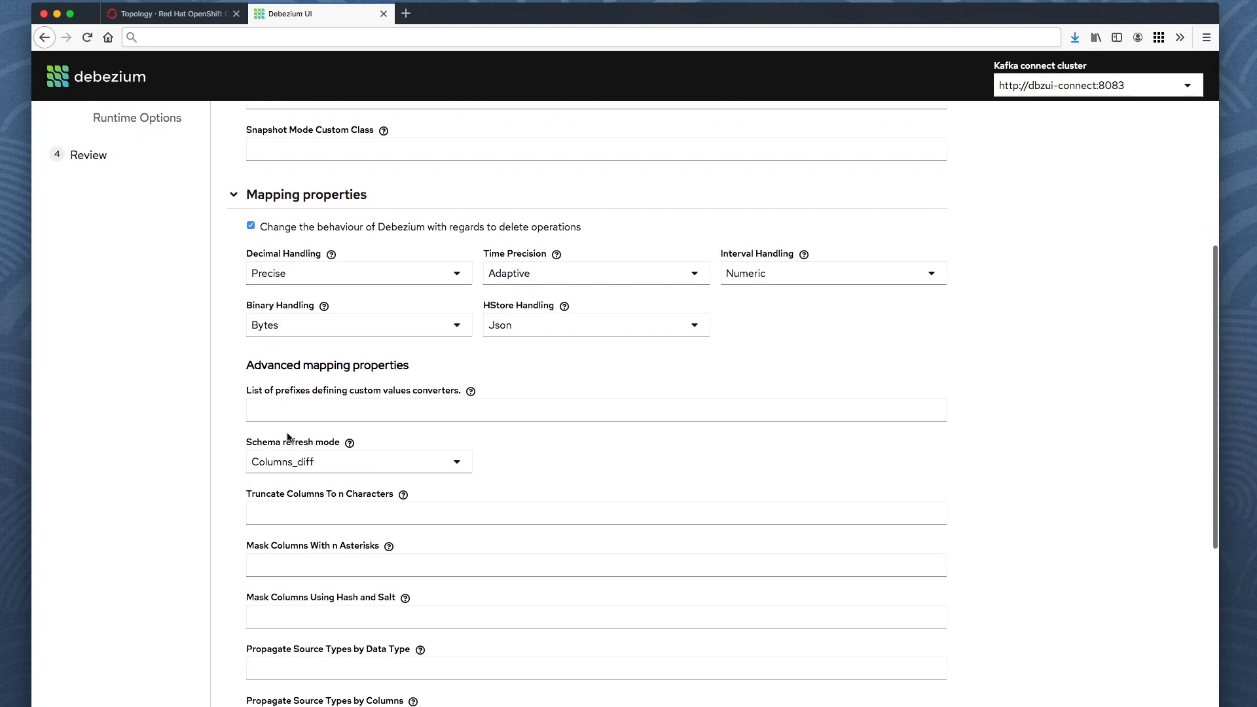
scroll(287, 435, "down", 4)
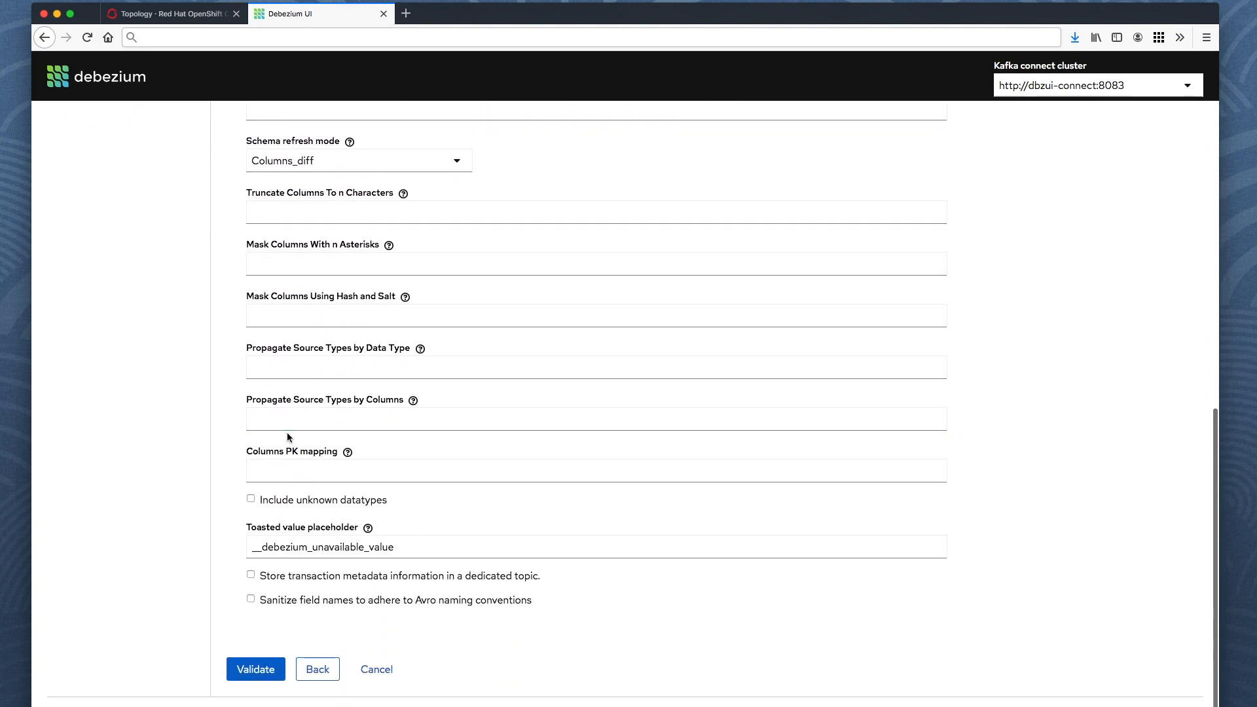
left_click(259, 673)
scroll(352, 366, "up", 9)
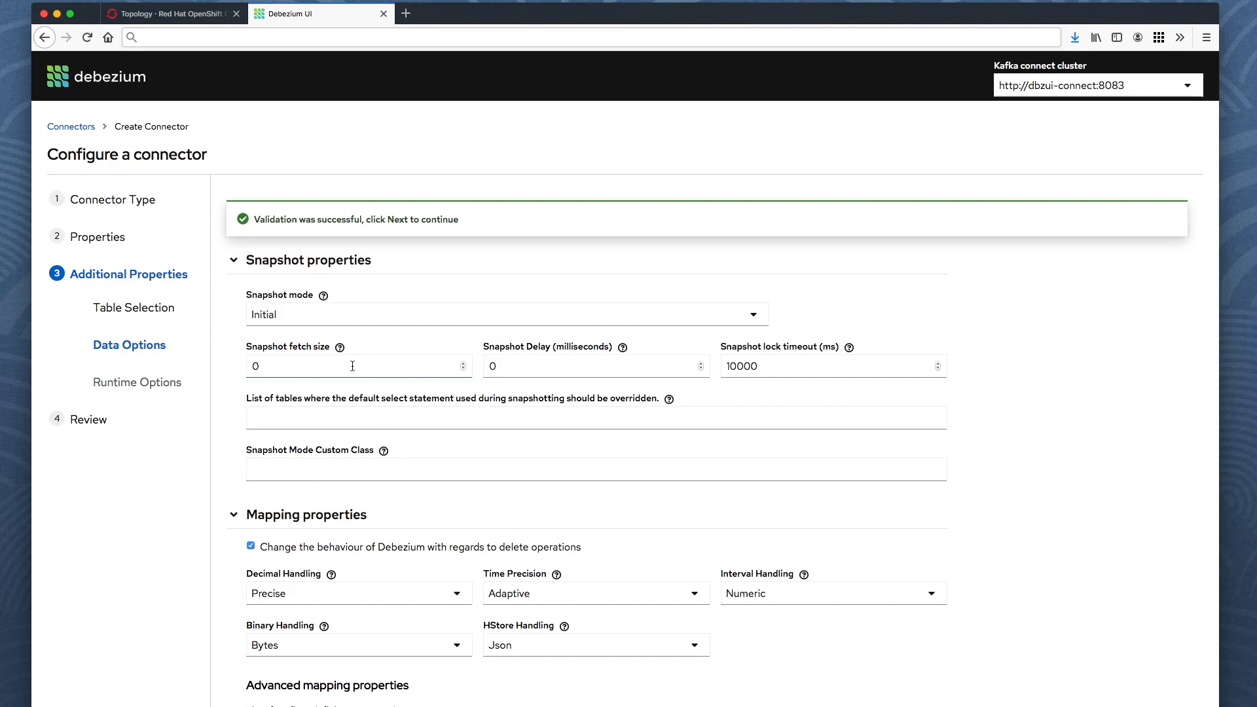
scroll(353, 365, "down", 4)
scroll(352, 366, "down", 8)
left_click(247, 669)
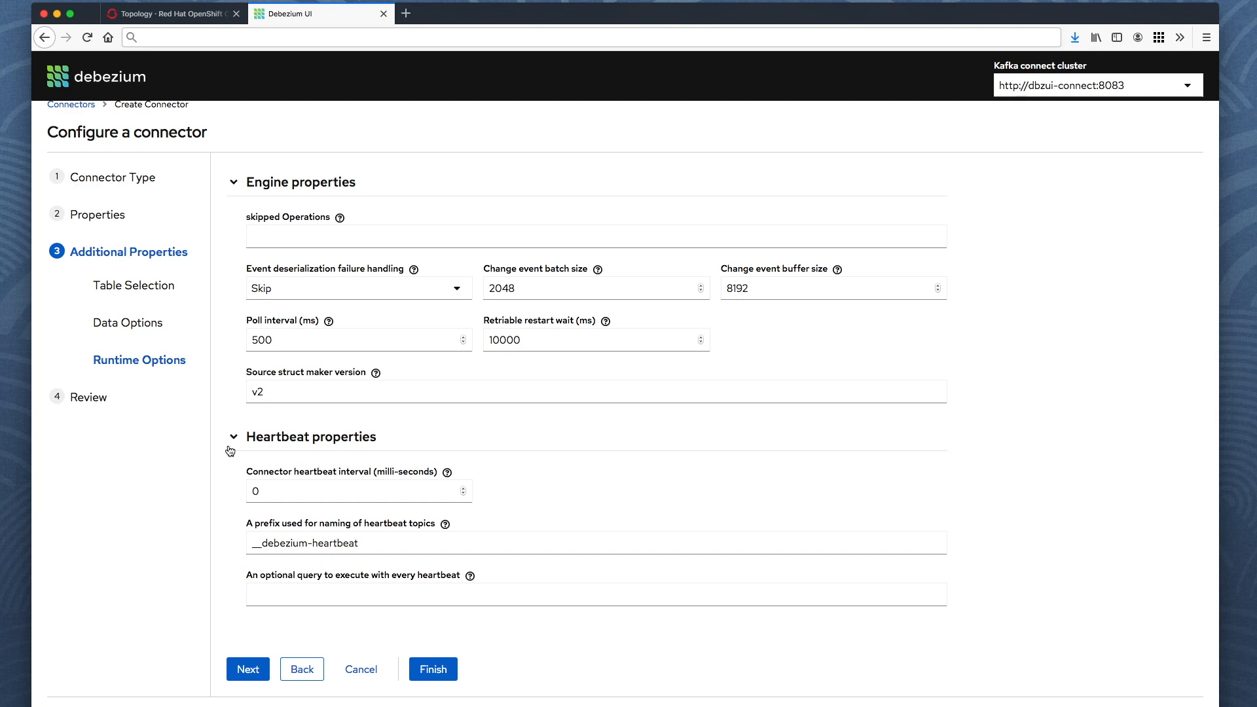
Leave the heartbeat query empty with default runtime options and move on to Review.
scroll(425, 408, "up", 1)
left_click(286, 604)
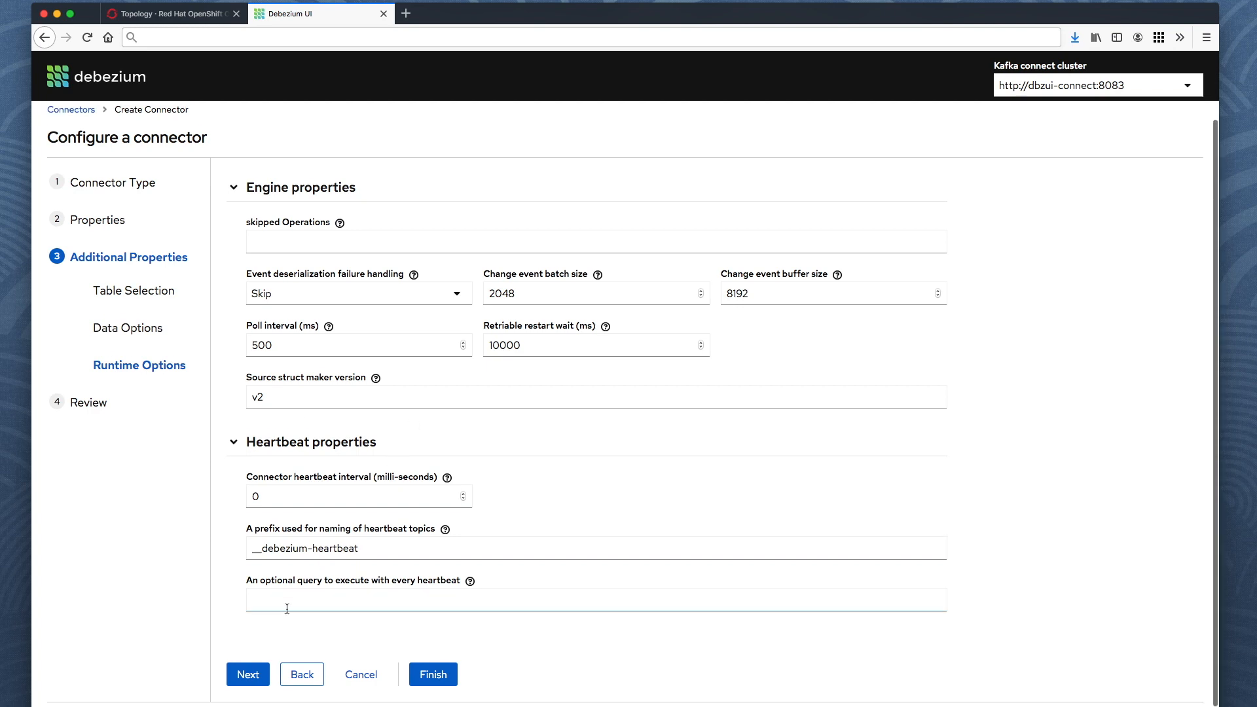
left_click(246, 673)
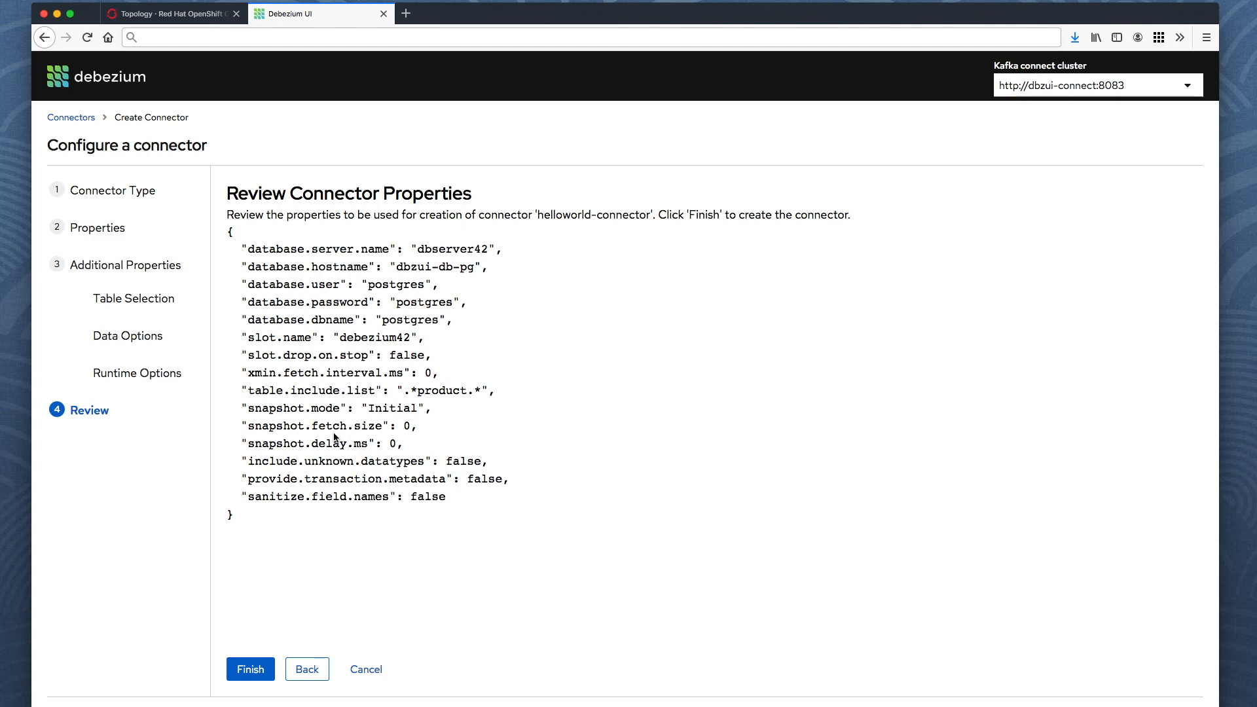
Finish the wizard to create helloworld-connector.
left_click(249, 670)
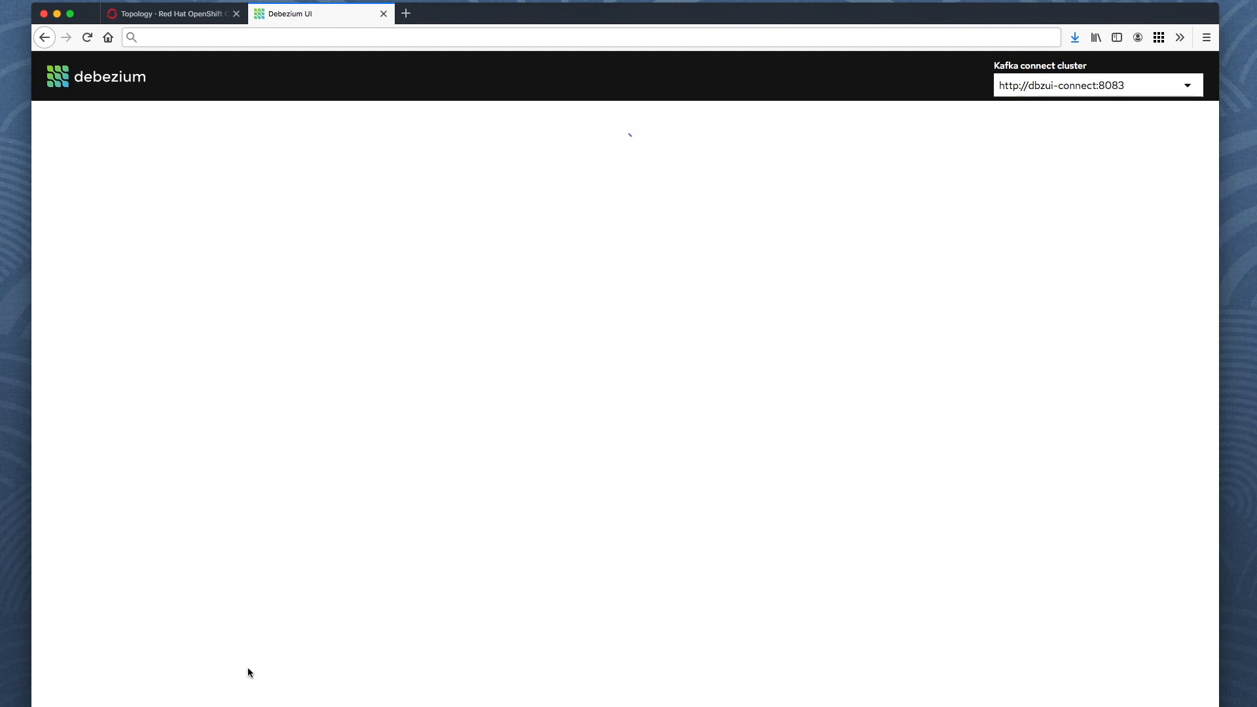